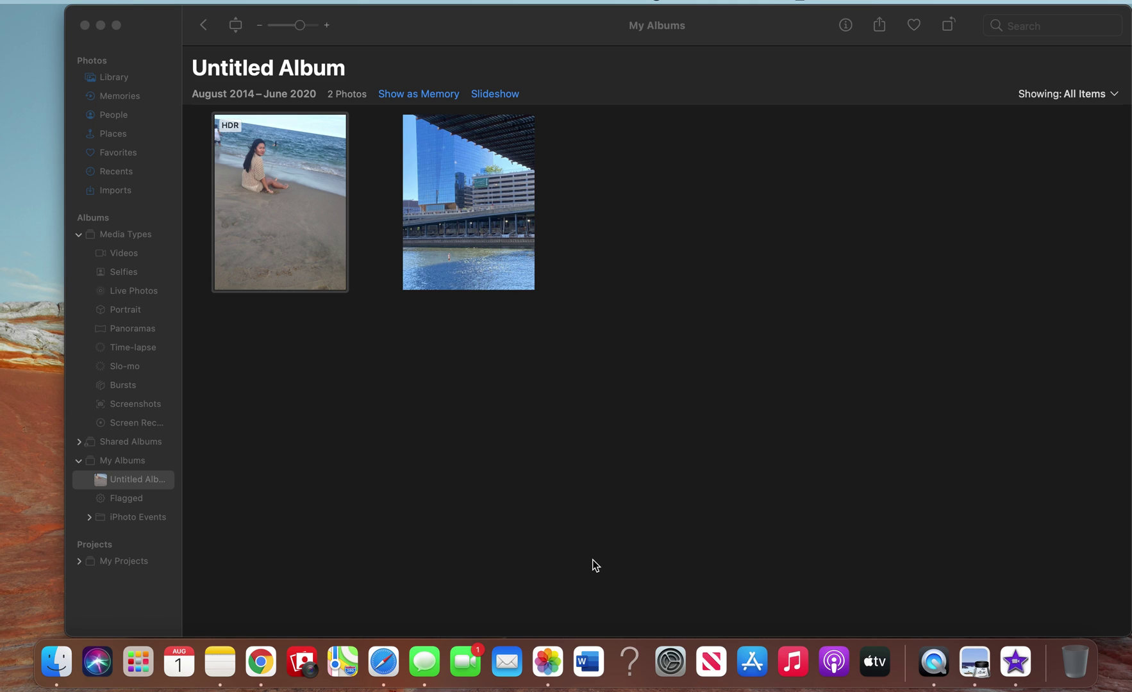
# Step: Open the Jenkinson's Boardwalk beach photo from Untitled Album on its own at full size
pyautogui.click(548, 663)
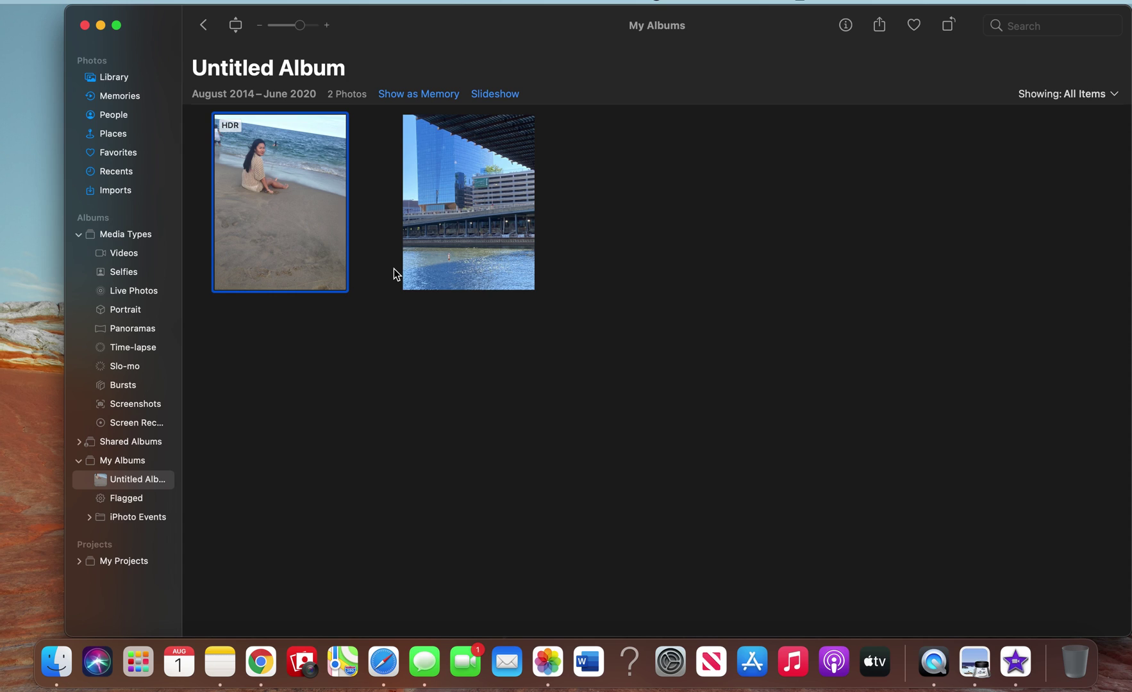
pyautogui.click(373, 301)
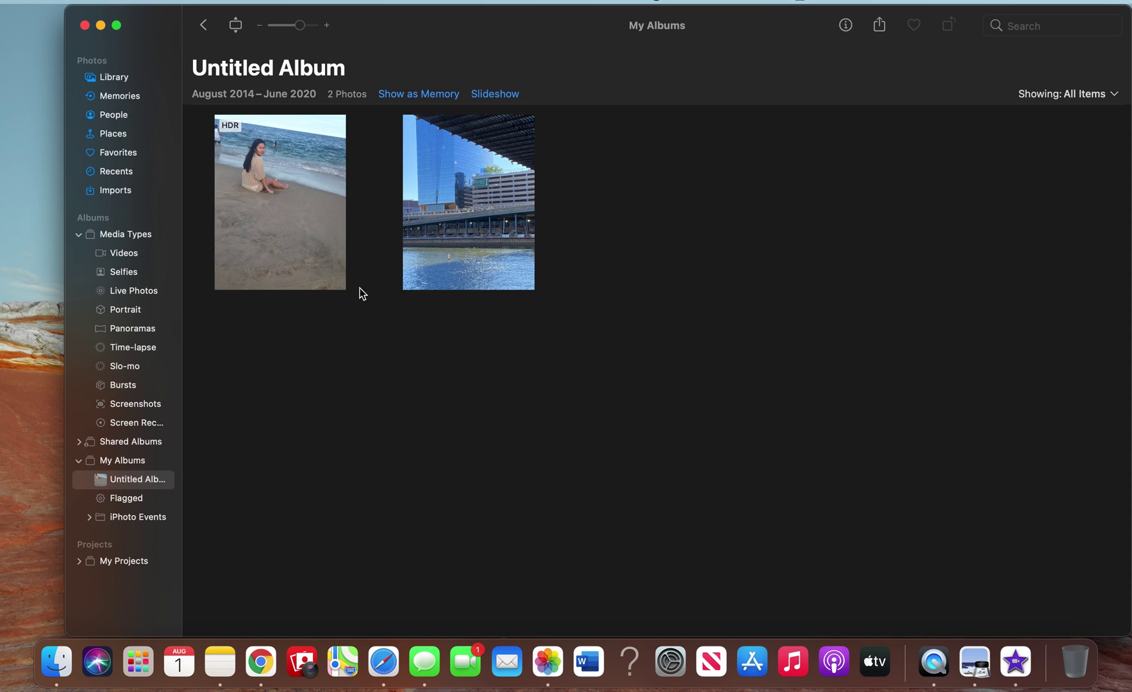
pyautogui.doubleClick(320, 257)
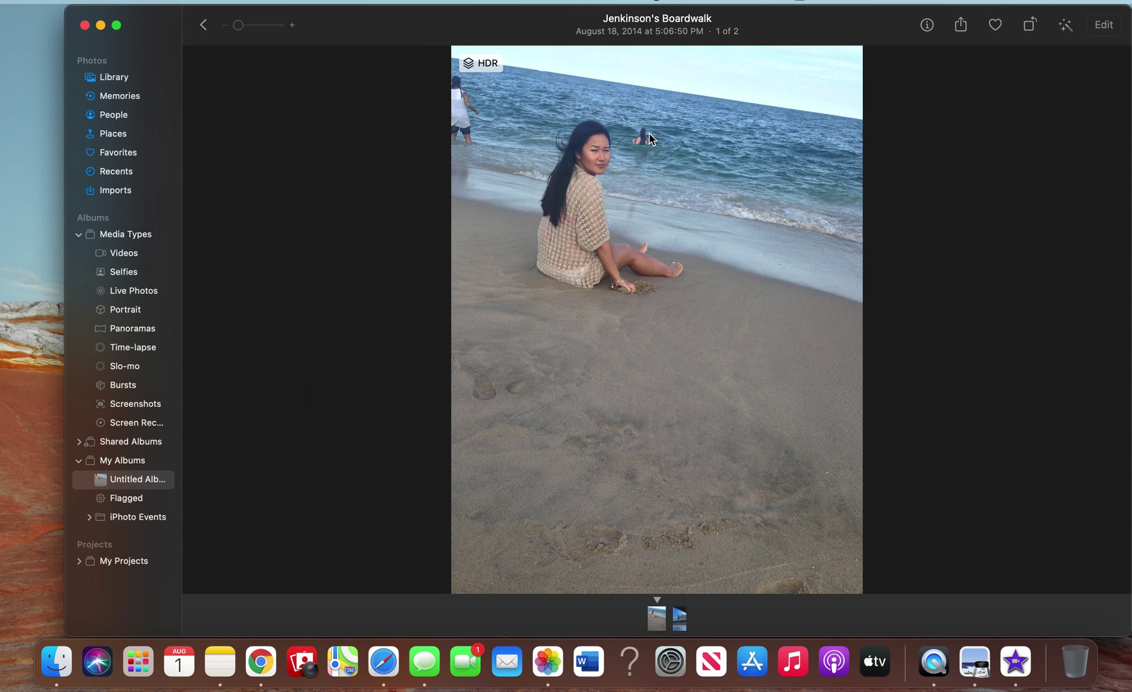
# Step: Zoom in on the swimmer in the water behind the woman, then enter edit mode for the beach photo
pyautogui.scroll(3, 650, 133)
pyautogui.scroll(3, 616, 131)
pyautogui.scroll(5, 616, 131)
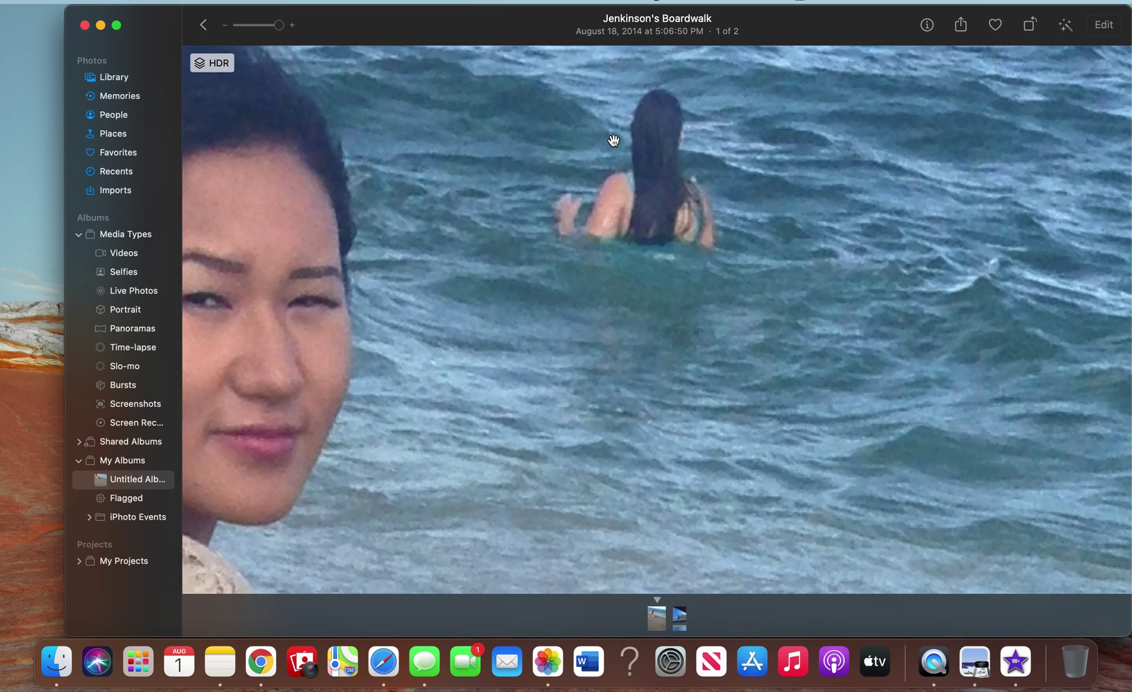
pyautogui.scroll(3, 614, 140)
pyautogui.scroll(2, 613, 140)
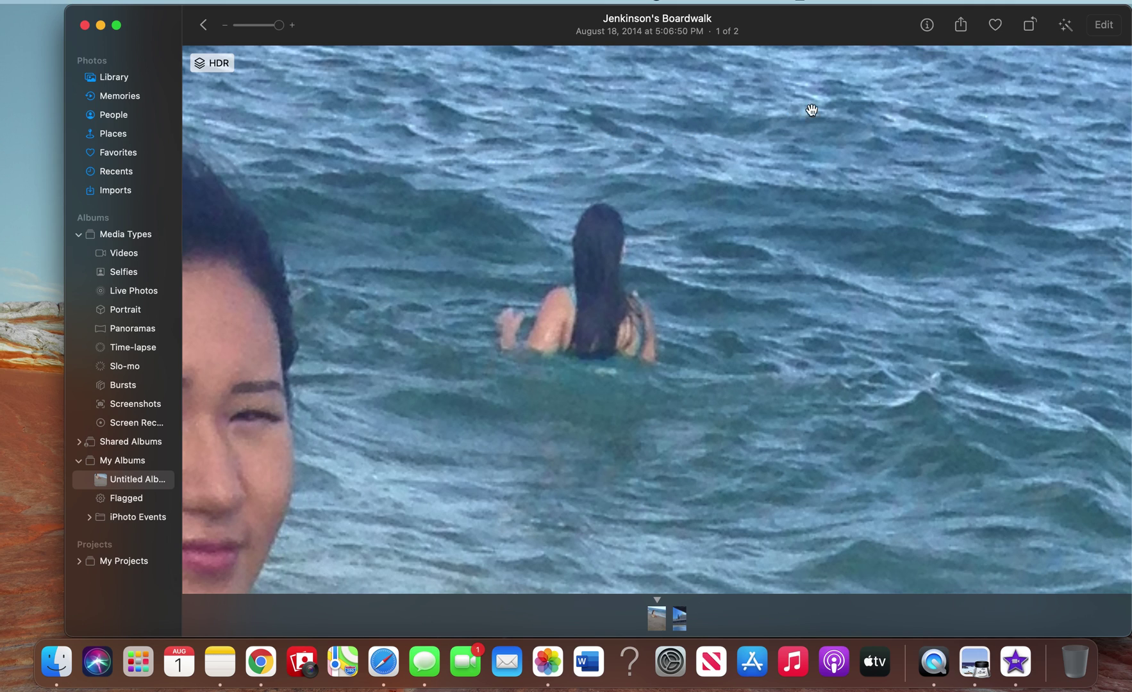
pyautogui.click(1099, 25)
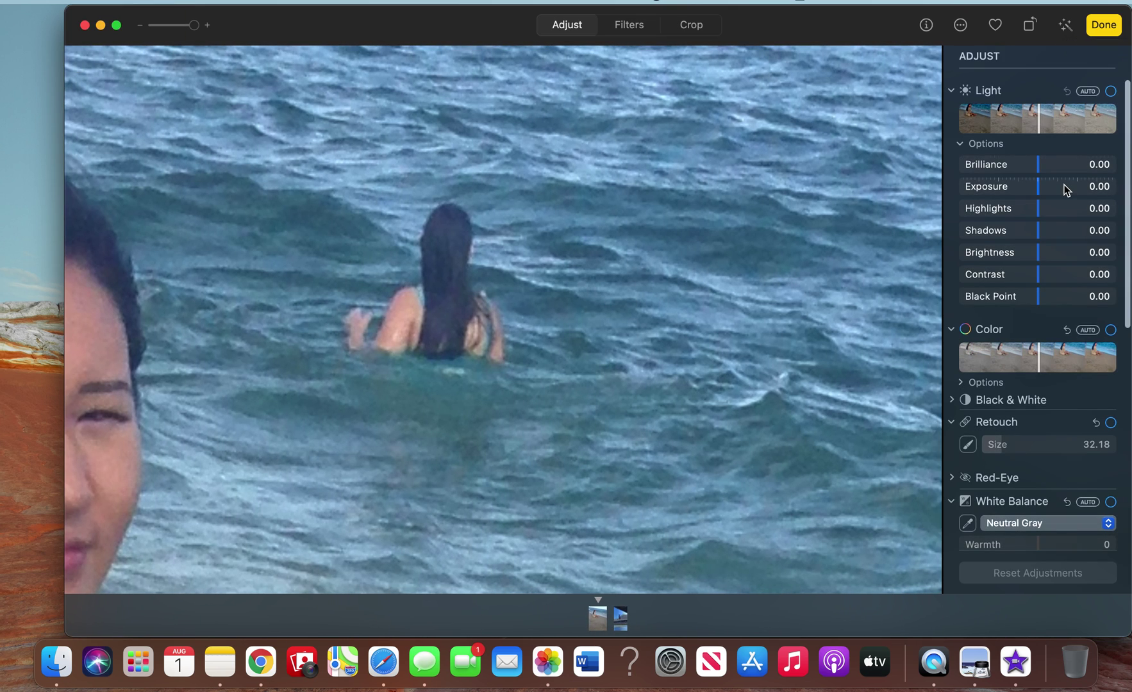
# Step: Set the Retouch brush size to 16.79 and switch Retouch on
pyautogui.scroll(-5, 1064, 186)
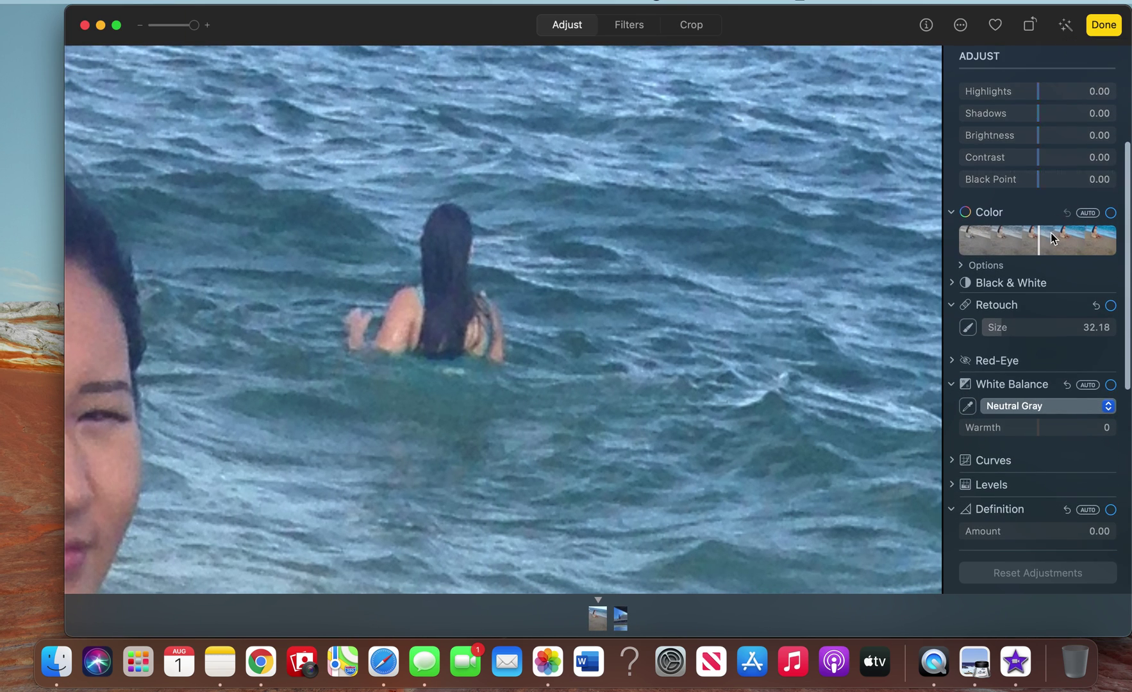
pyautogui.scroll(-3, 1036, 343)
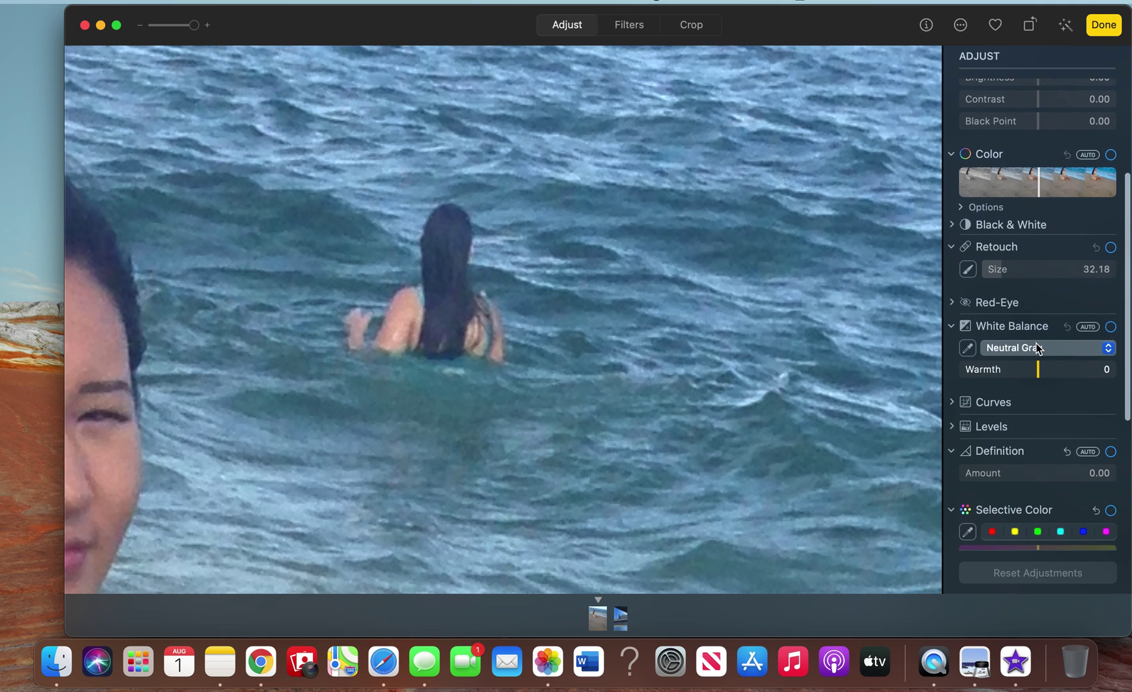
pyautogui.click(997, 272)
pyautogui.moveTo(997, 270); pyautogui.dragTo(1006, 274)
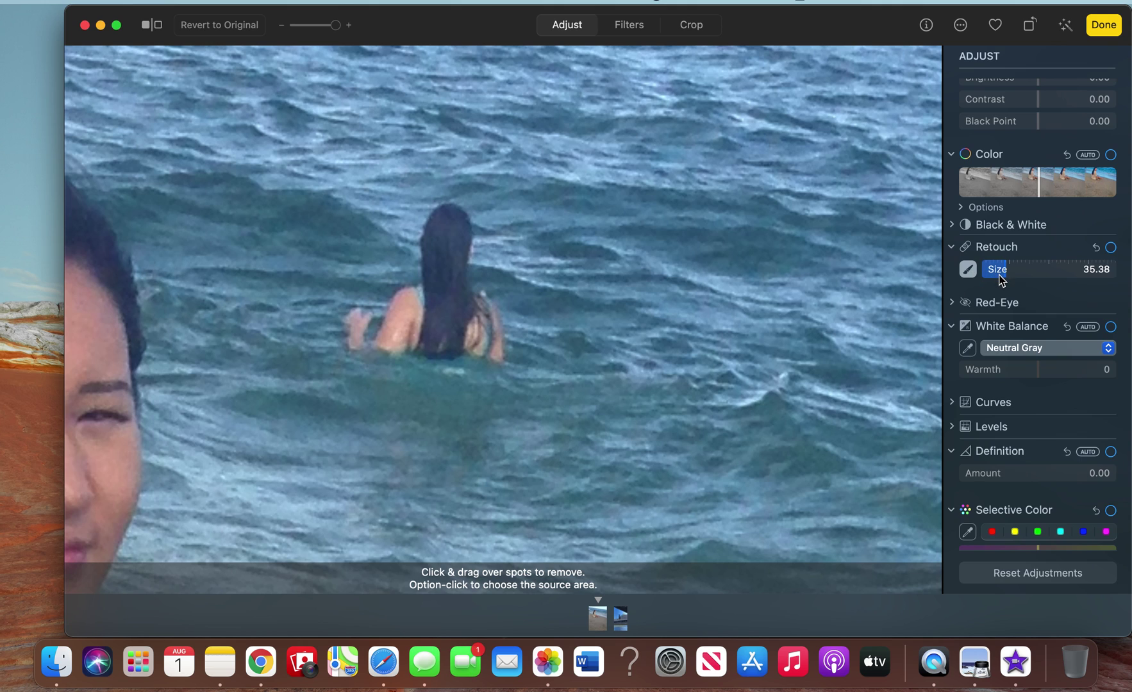
pyautogui.moveTo(992, 275); pyautogui.dragTo(997, 275)
pyautogui.moveTo(989, 274); pyautogui.dragTo(992, 273)
pyautogui.click(1111, 249)
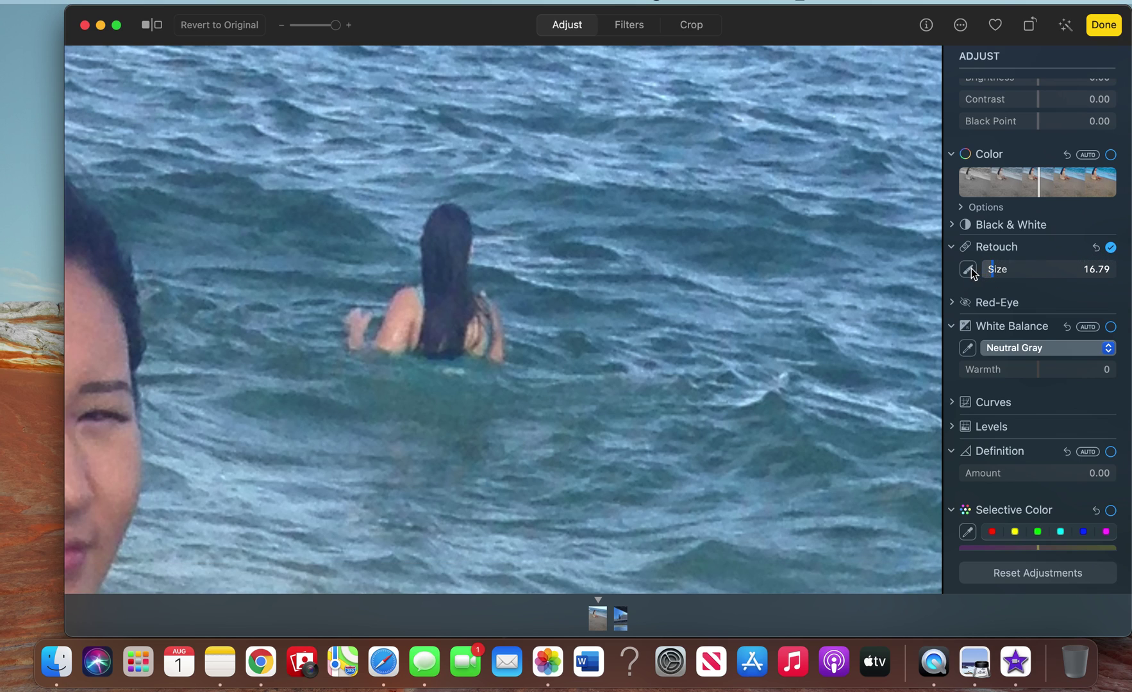
# Step: Paint out the swimmer with the Retouch brush, then cover the leftover dark patch in the water
pyautogui.click(971, 272)
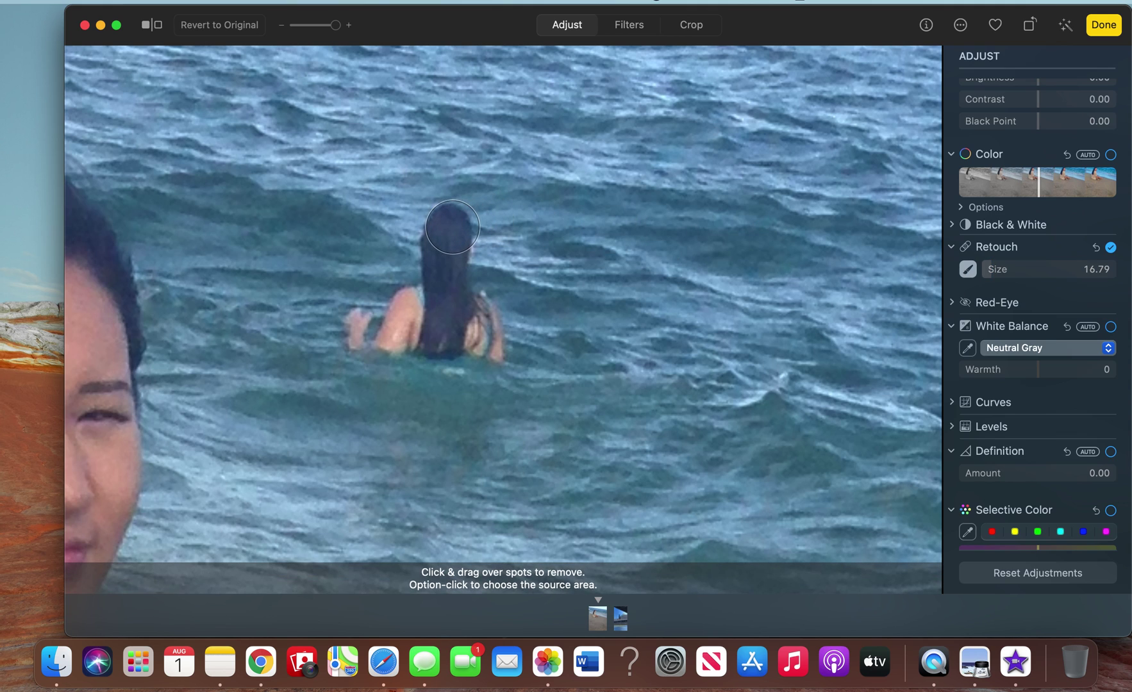
pyautogui.moveTo(449, 225)
pyautogui.mouseDown()
pyautogui.moveTo(437, 304)
pyautogui.moveTo(406, 307)
pyautogui.moveTo(394, 327)
pyautogui.moveTo(369, 321)
pyautogui.moveTo(367, 334)
pyautogui.moveTo(439, 330)
pyautogui.moveTo(457, 337)
pyautogui.moveTo(418, 338)
pyautogui.moveTo(472, 334)
pyautogui.moveTo(484, 346)
pyautogui.moveTo(451, 299)
pyautogui.moveTo(446, 249)
pyautogui.mouseUp()
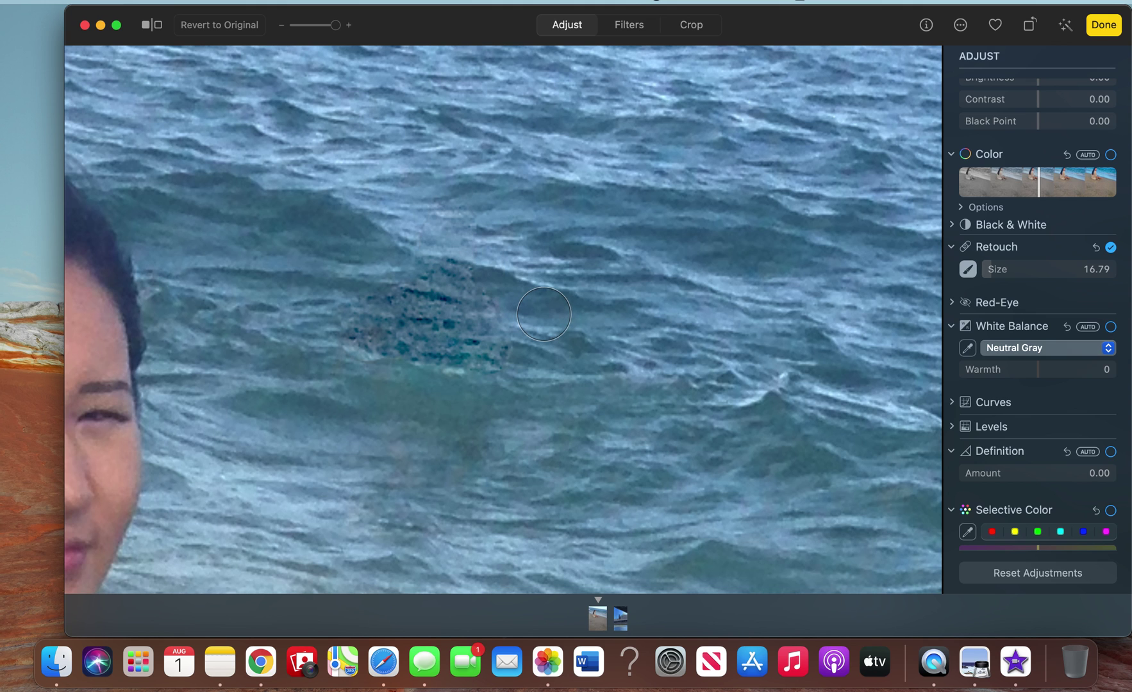
pyautogui.scroll(-10, 544, 314)
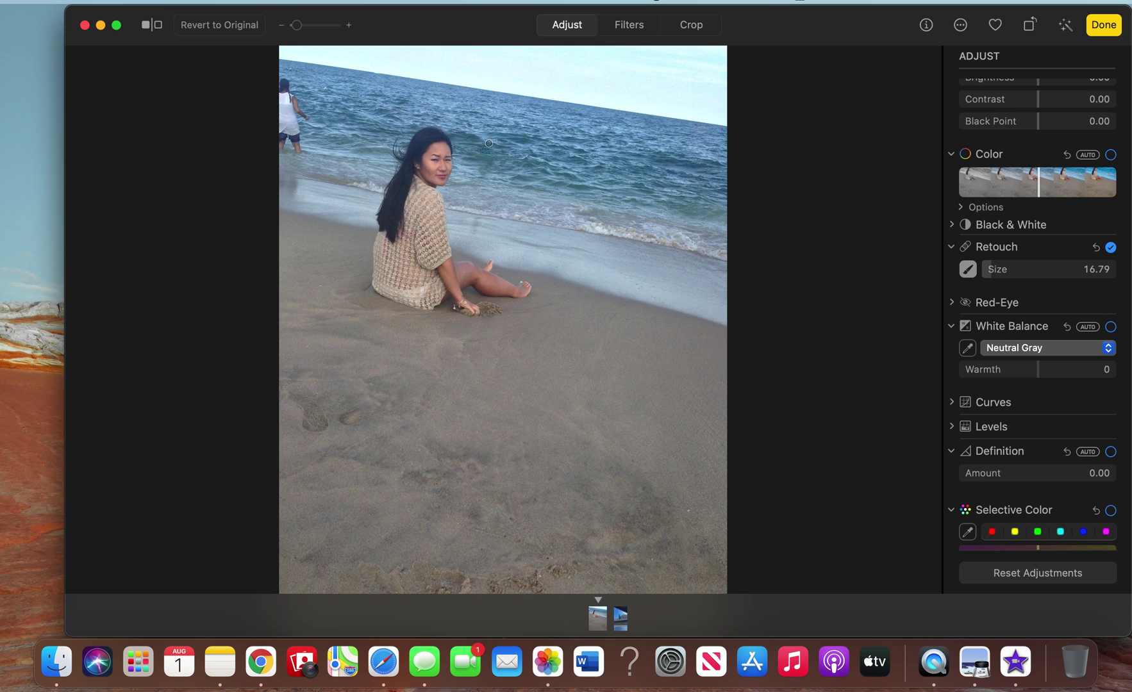
pyautogui.scroll(10, 480, 138)
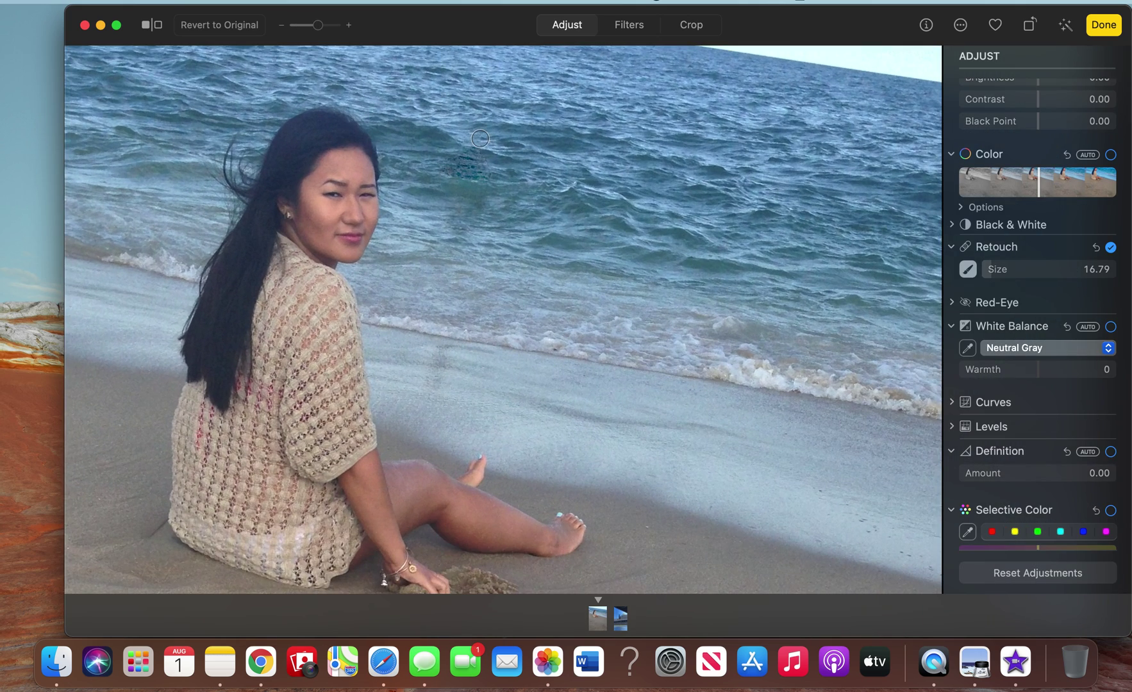
pyautogui.scroll(3, 480, 138)
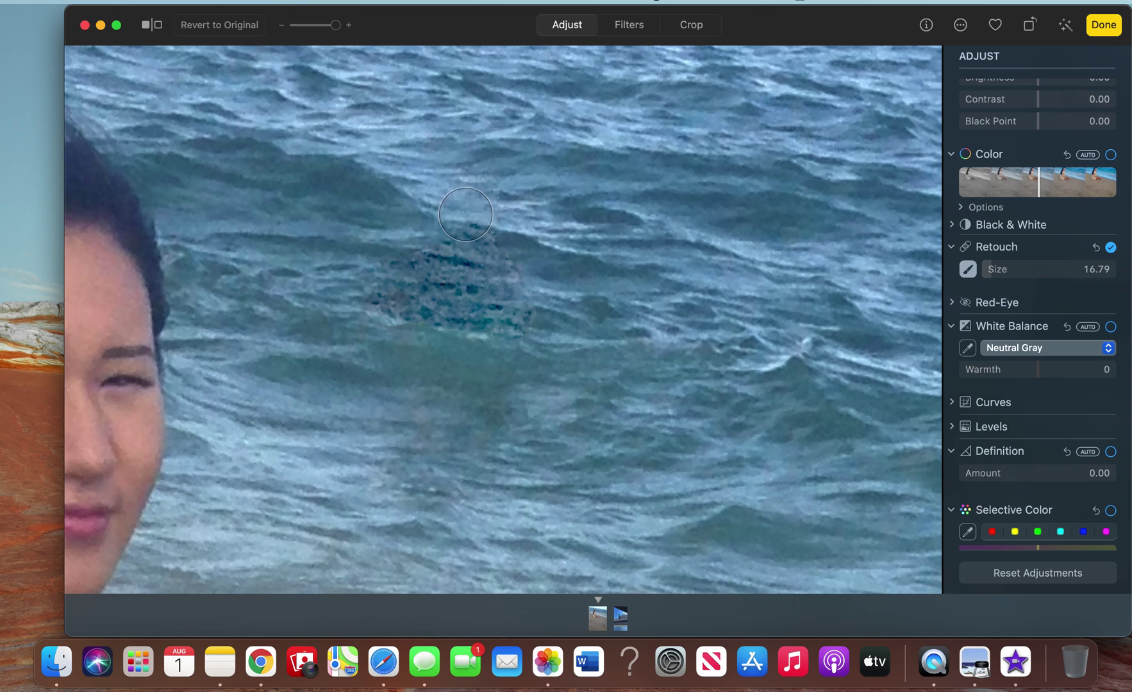
pyautogui.moveTo(458, 230)
pyautogui.mouseDown()
pyautogui.moveTo(506, 301)
pyautogui.moveTo(489, 311)
pyautogui.moveTo(375, 293)
pyautogui.moveTo(414, 262)
pyautogui.moveTo(450, 279)
pyautogui.moveTo(455, 245)
pyautogui.moveTo(446, 263)
pyautogui.moveTo(488, 298)
pyautogui.moveTo(482, 281)
pyautogui.mouseUp()
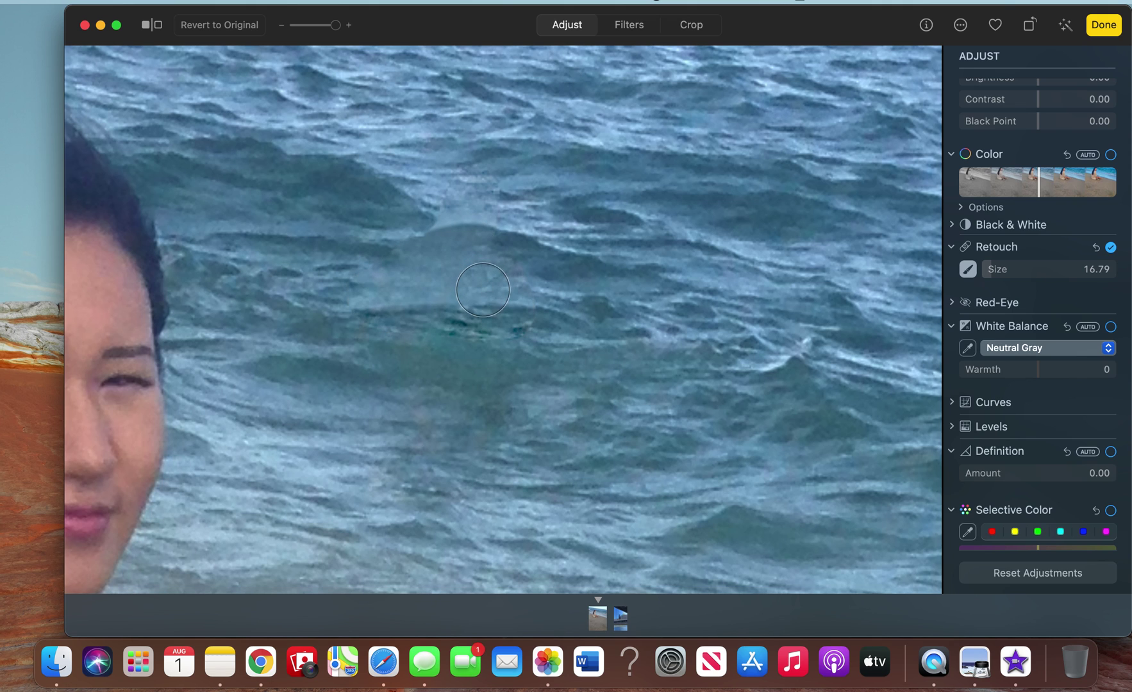
pyautogui.press('z')
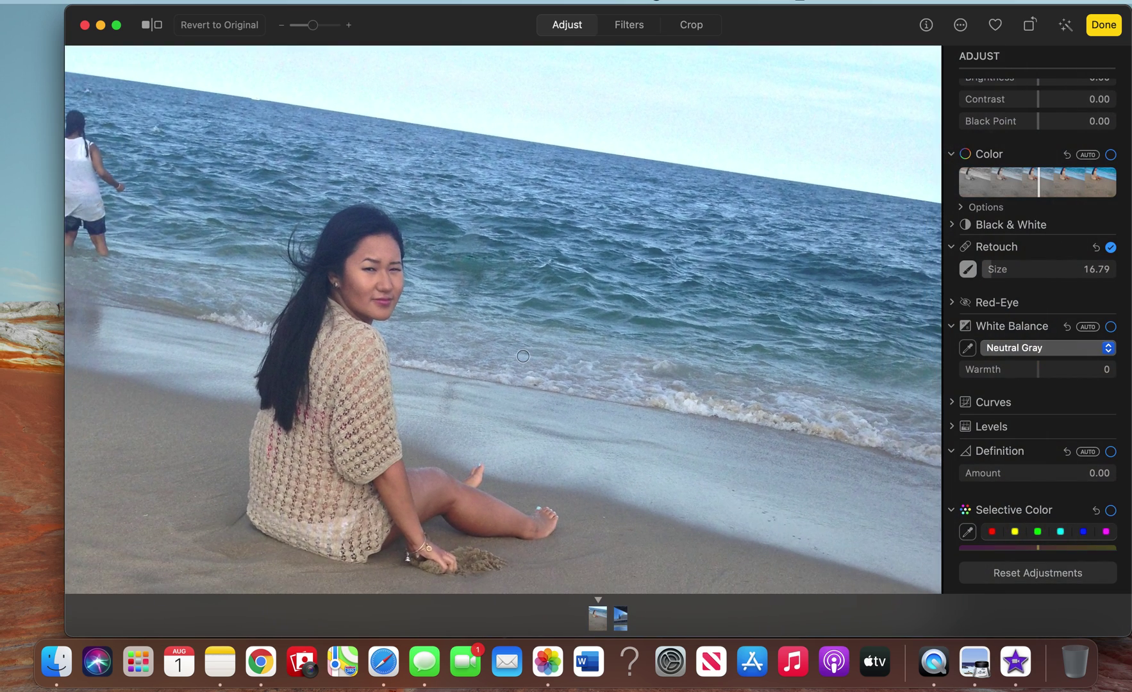
# Step: Fit the whole beach photo in view and save the retouch with Done
pyautogui.press('z')
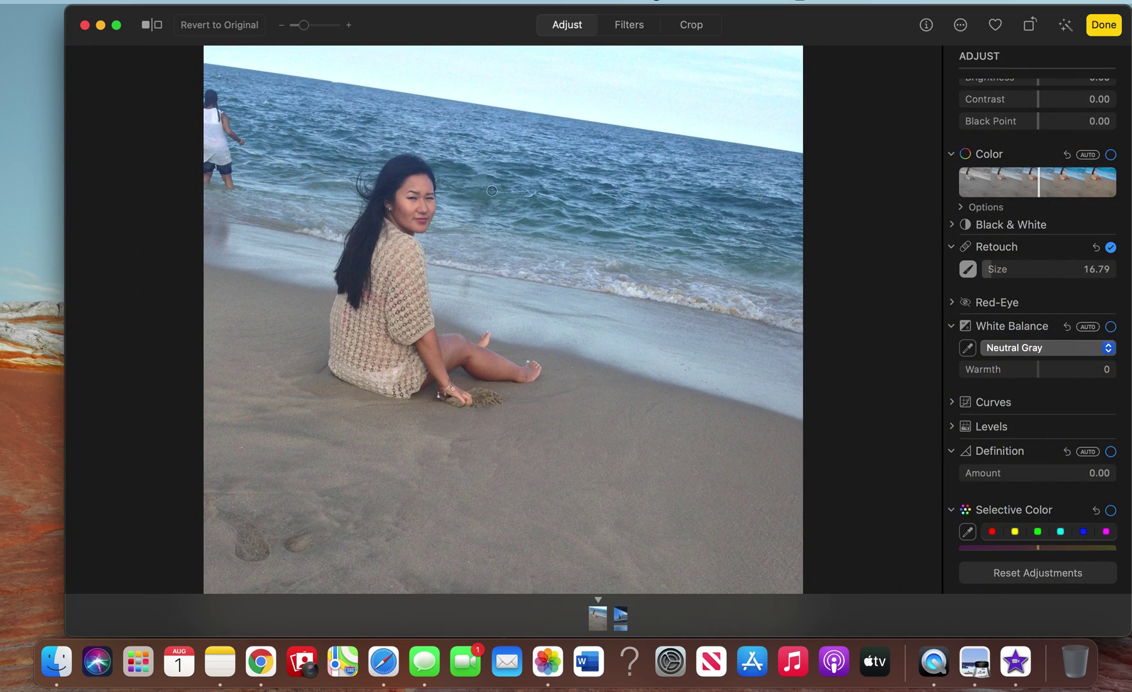
pyautogui.press('z')
pyautogui.press('z')
pyautogui.click(1102, 25)
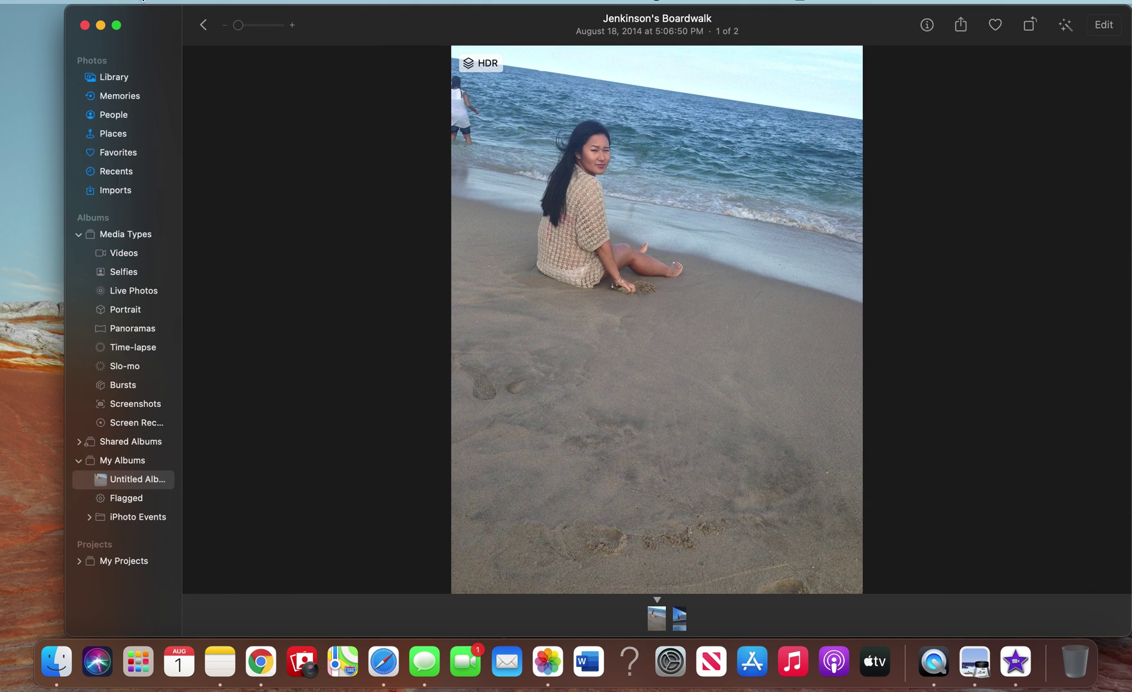
# Step: Toggle Undo/Redo Edit, ending on Undo so the swimmer returns, then go back to Untitled Album
pyautogui.click(146, 4)
pyautogui.click(147, 18)
pyautogui.click(146, 6)
pyautogui.click(149, 35)
pyautogui.click(146, 4)
pyautogui.click(150, 17)
pyautogui.click(147, 4)
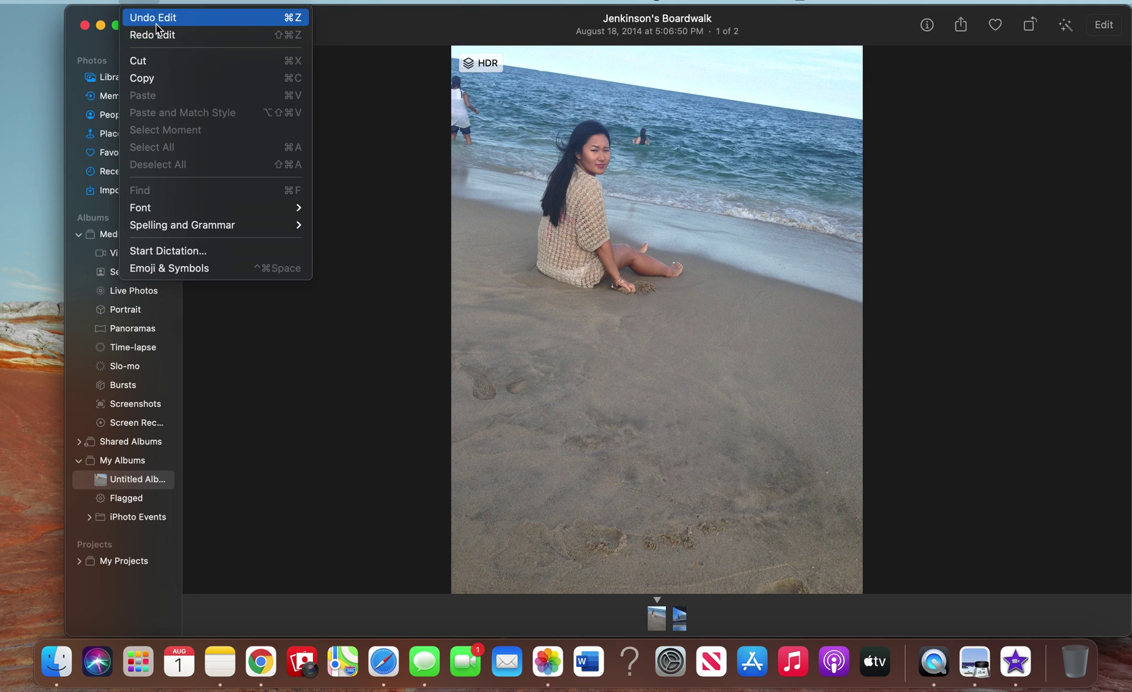
pyautogui.click(365, 156)
pyautogui.click(204, 25)
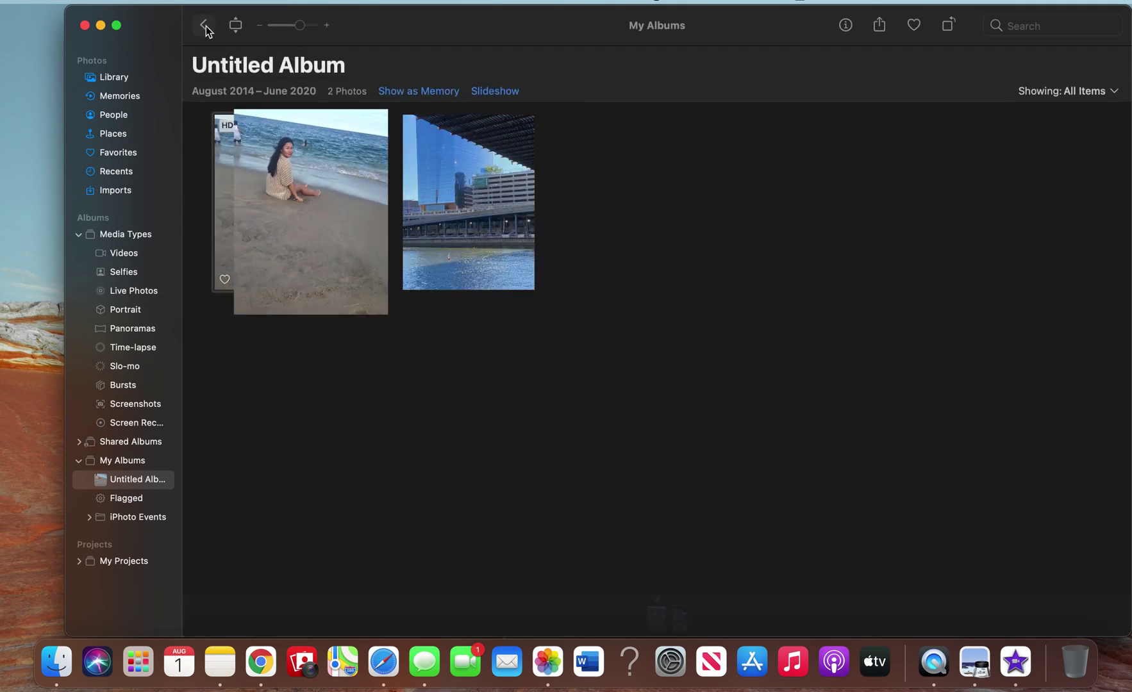
# Step: Open the waterfront river photo (2 of 2) and zoom in on the red-and-white buoy
pyautogui.click(441, 175)
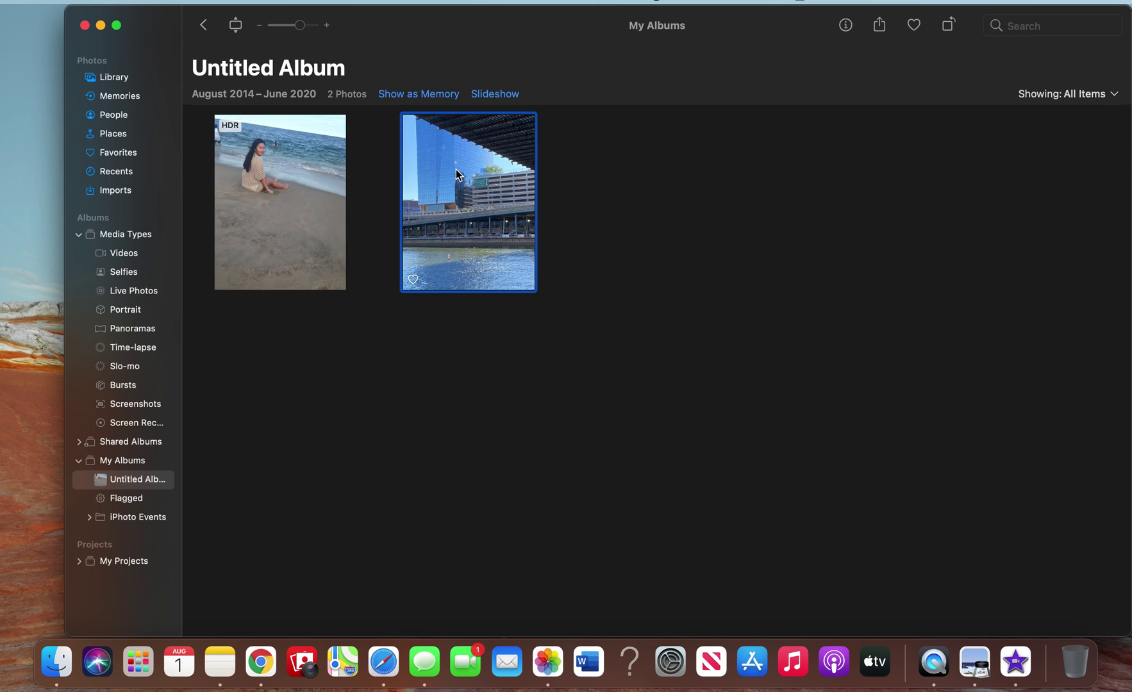
pyautogui.doubleClick(457, 175)
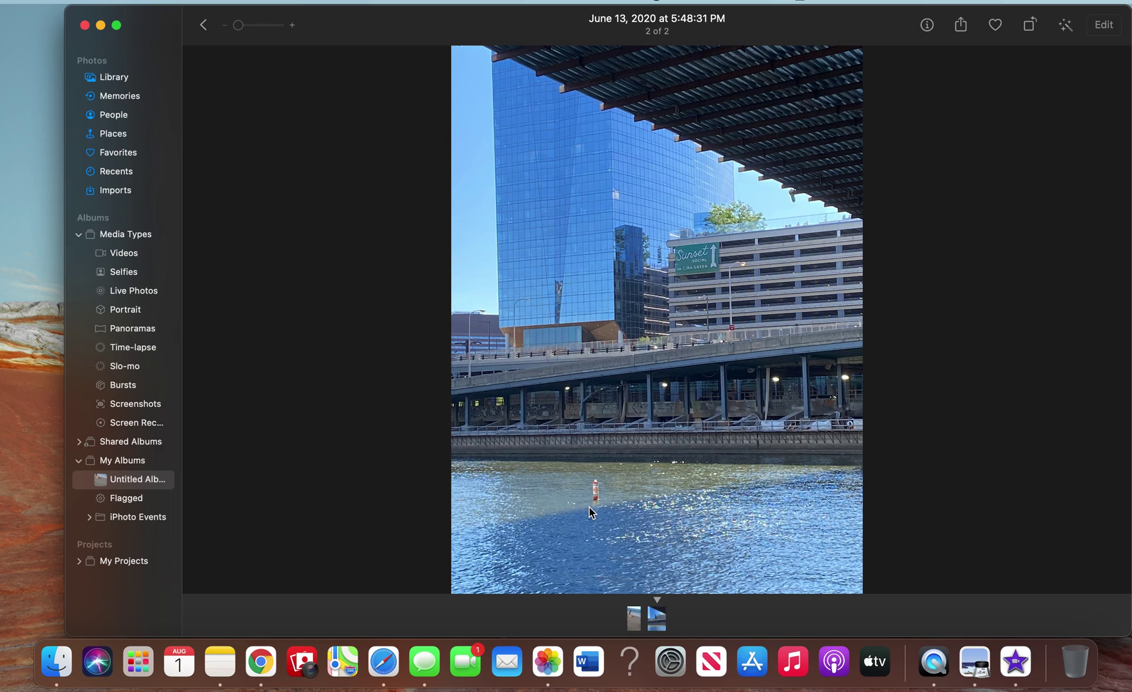
pyautogui.scroll(10, 589, 507)
pyautogui.scroll(-3, 561, 455)
pyautogui.scroll(10, 462, 286)
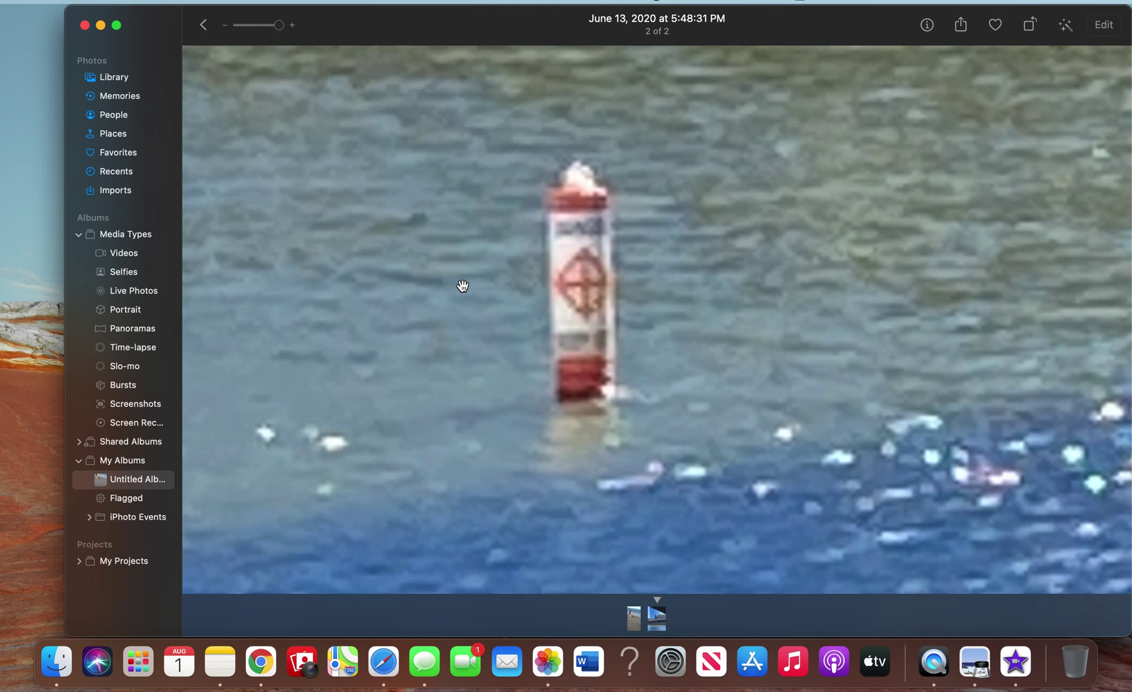
# Step: Start editing the waterfront photo with Retouch turned on at brush size 26.11
pyautogui.click(1098, 27)
pyautogui.scroll(-5, 1003, 423)
pyautogui.scroll(-1, 1003, 422)
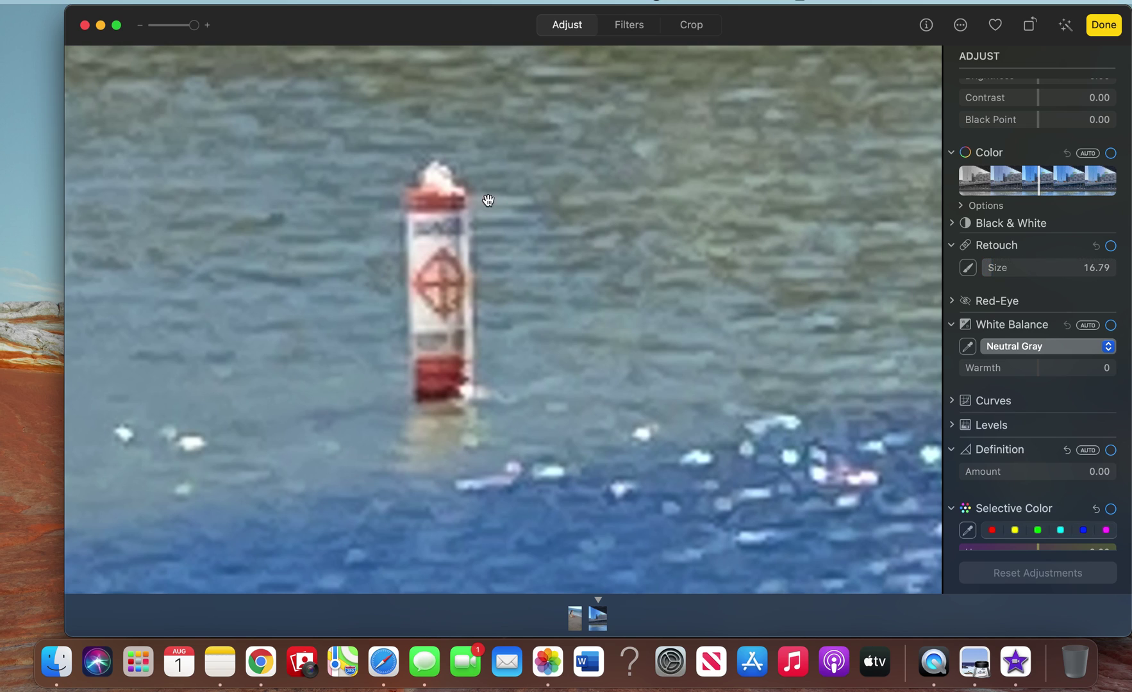
pyautogui.click(993, 270)
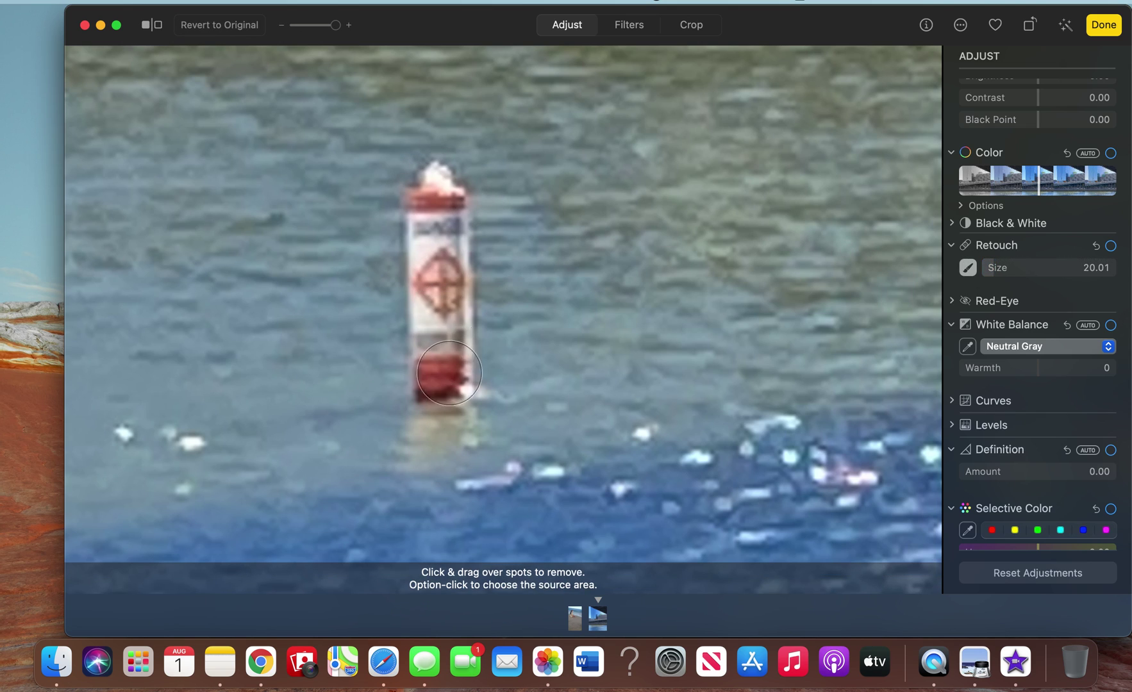
pyautogui.moveTo(999, 271); pyautogui.dragTo(1002, 273)
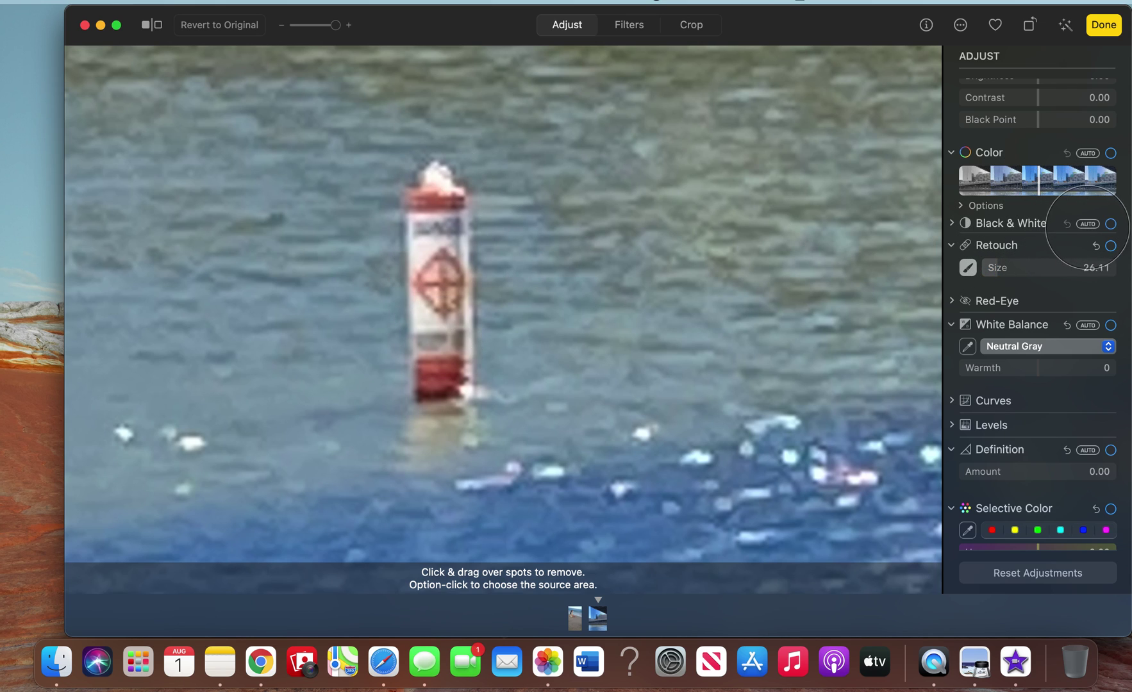
pyautogui.click(1110, 242)
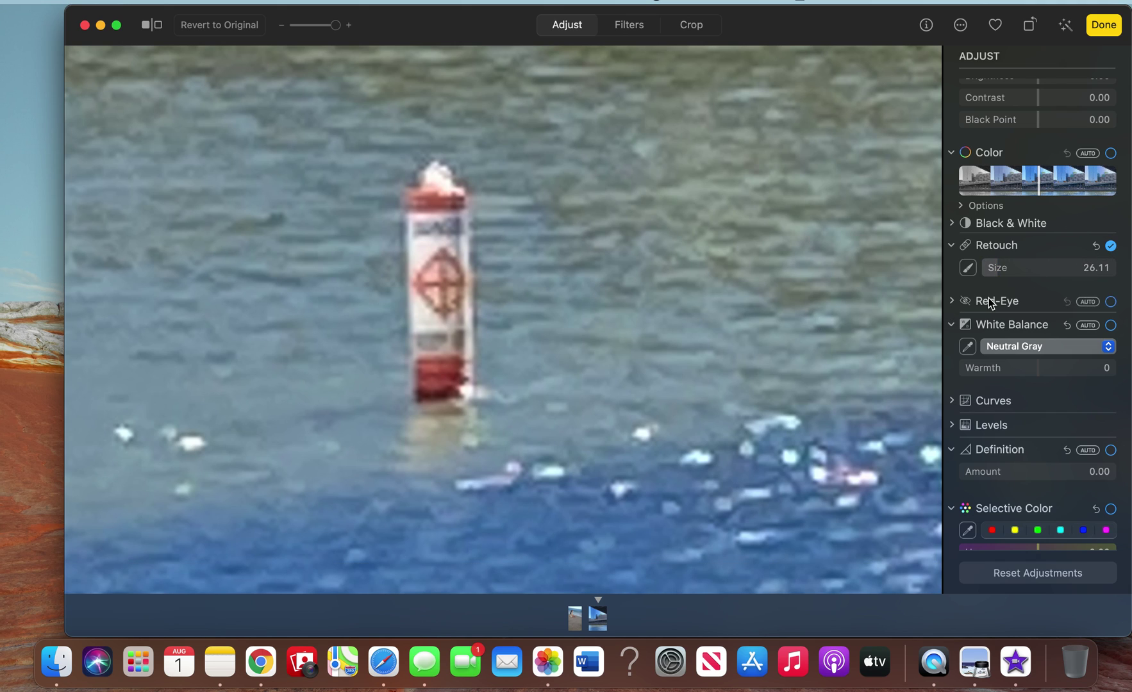
# Step: Paint the Retouch brush down over the buoy to erase it
pyautogui.click(968, 267)
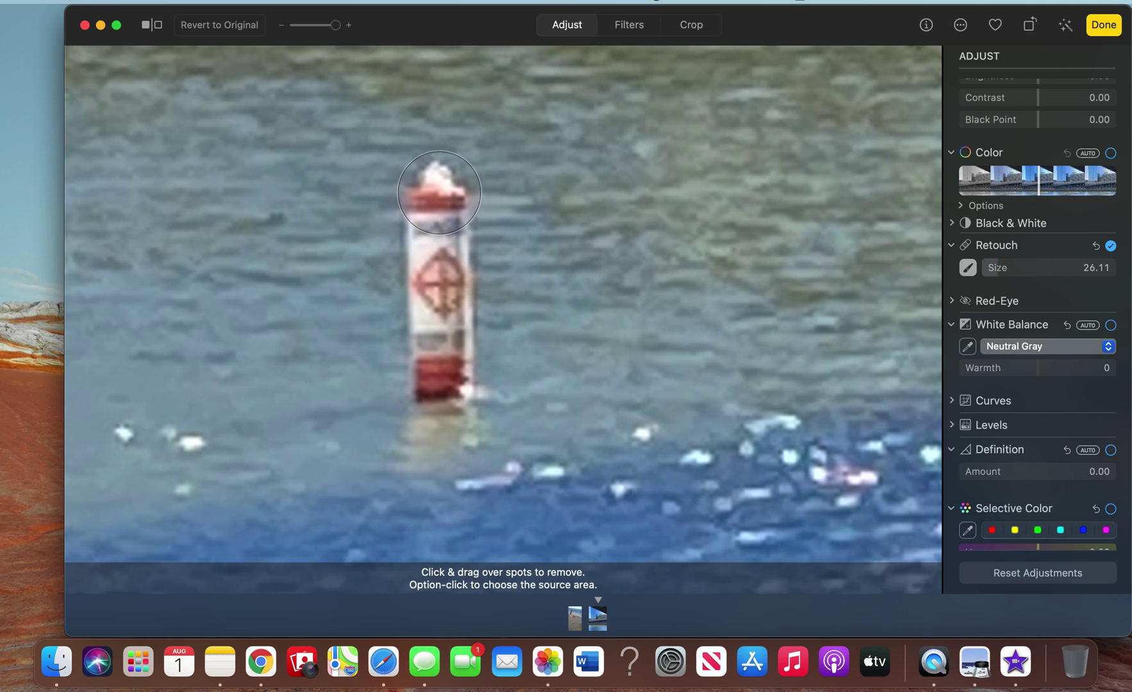
pyautogui.moveTo(439, 192); pyautogui.dragTo(438, 382)
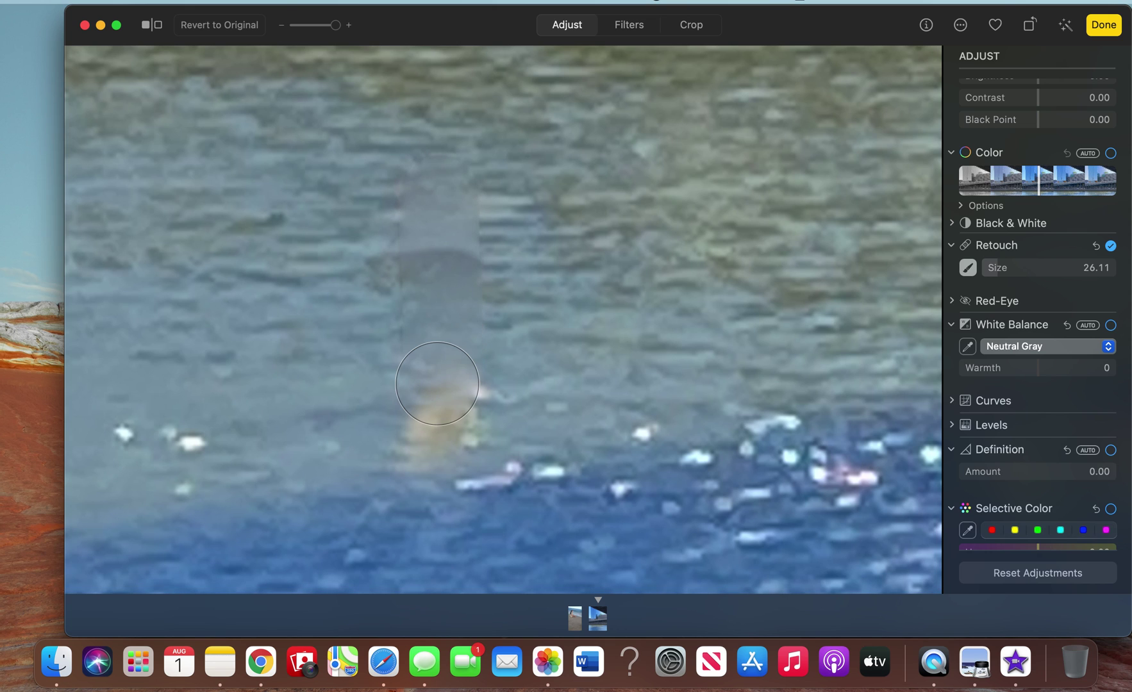
pyautogui.scroll(-10, 437, 384)
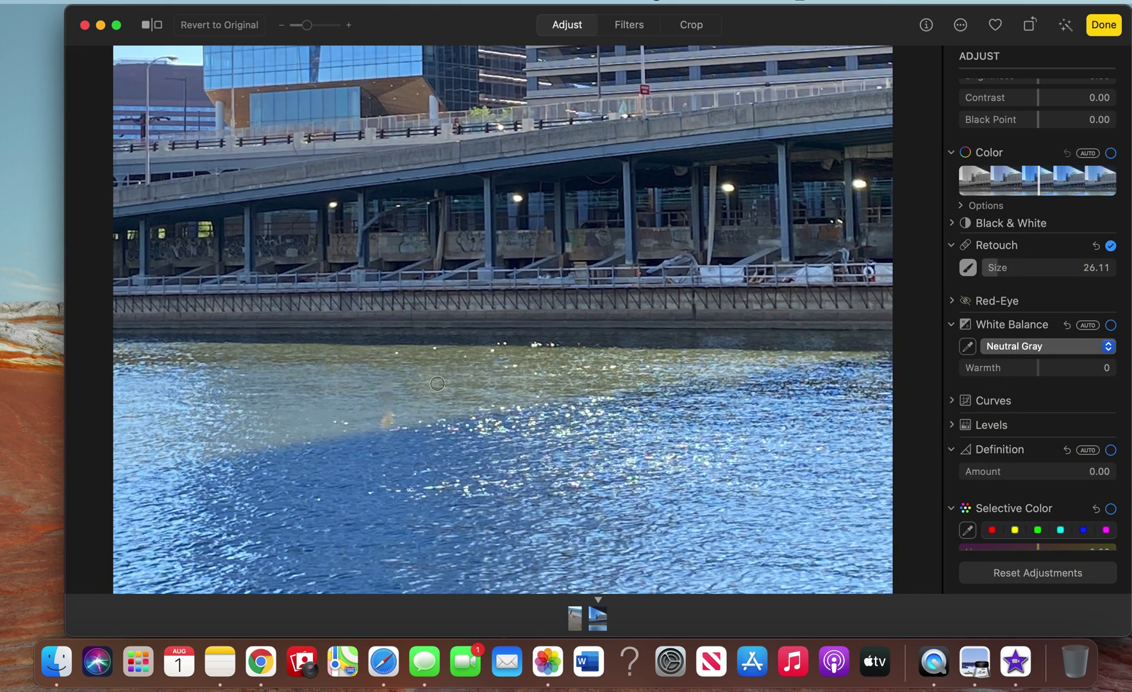
# Step: Add two more Retouch strokes over the leftover smudge on the water
pyautogui.scroll(-2, 433, 400)
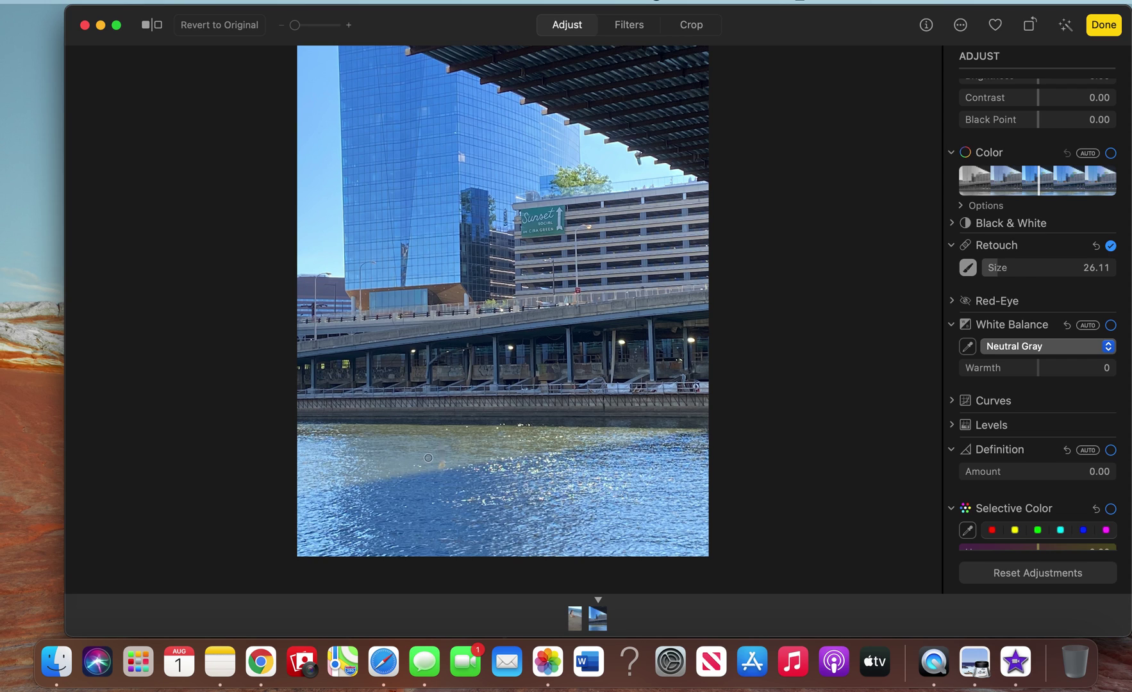
pyautogui.scroll(5, 428, 457)
pyautogui.scroll(3, 305, 402)
pyautogui.moveTo(462, 475)
pyautogui.mouseDown()
pyautogui.moveTo(473, 421)
pyautogui.moveTo(461, 332)
pyautogui.moveTo(453, 453)
pyautogui.mouseUp()
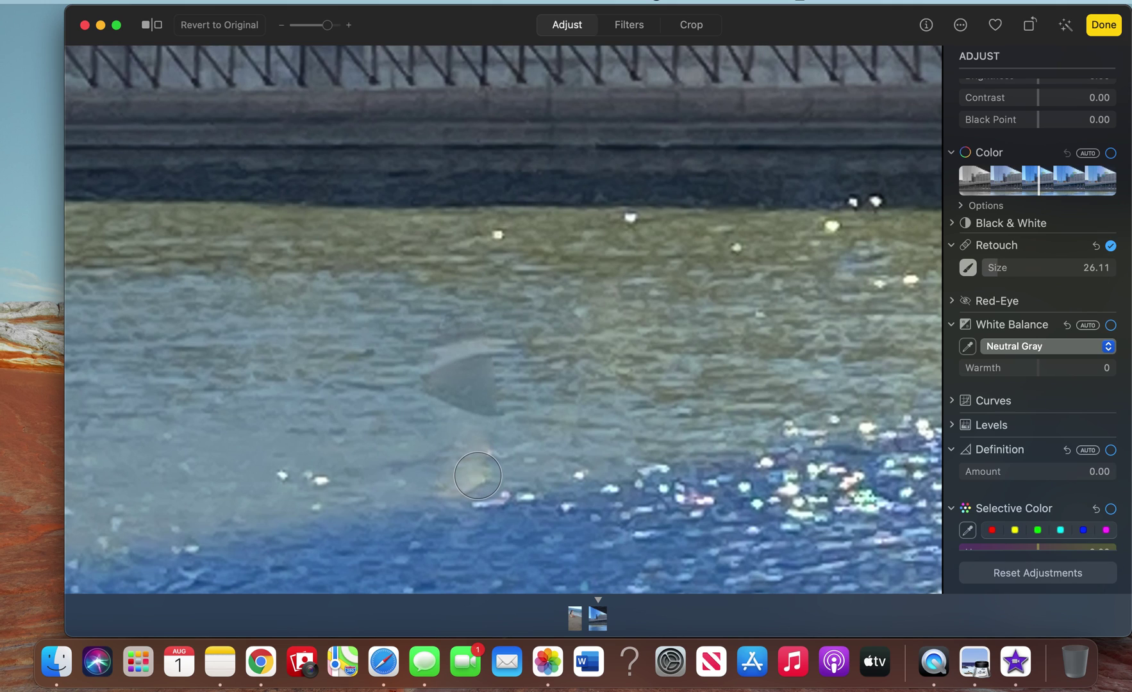
pyautogui.moveTo(477, 475)
pyautogui.mouseDown()
pyautogui.moveTo(453, 481)
pyautogui.moveTo(477, 456)
pyautogui.mouseUp()
# Step: Undo the extra retouch strokes on the water with Edit > Undo Add Retouch
pyautogui.scroll(-5, 478, 455)
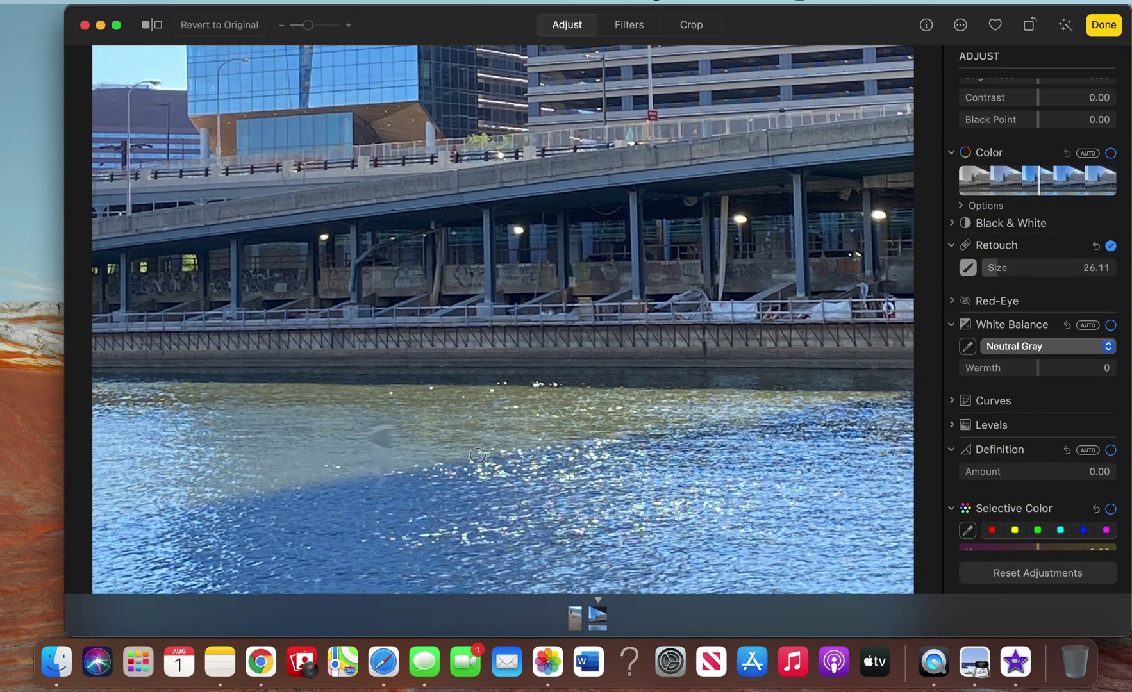
pyautogui.scroll(-3, 363, 451)
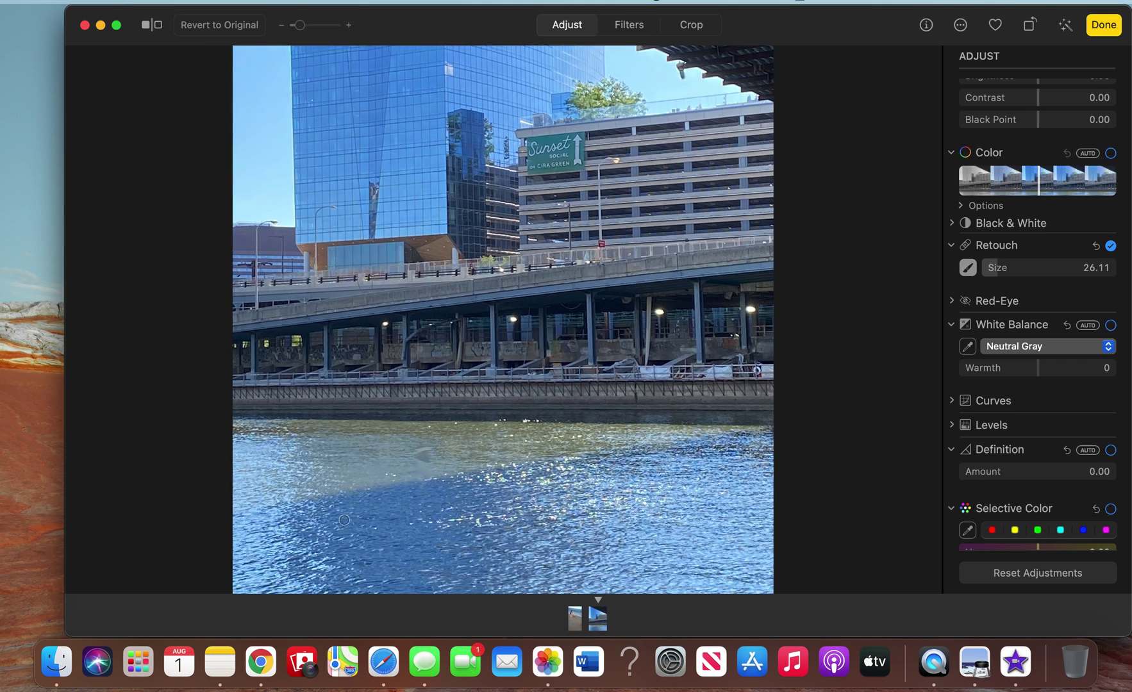
pyautogui.scroll(-2, 461, 425)
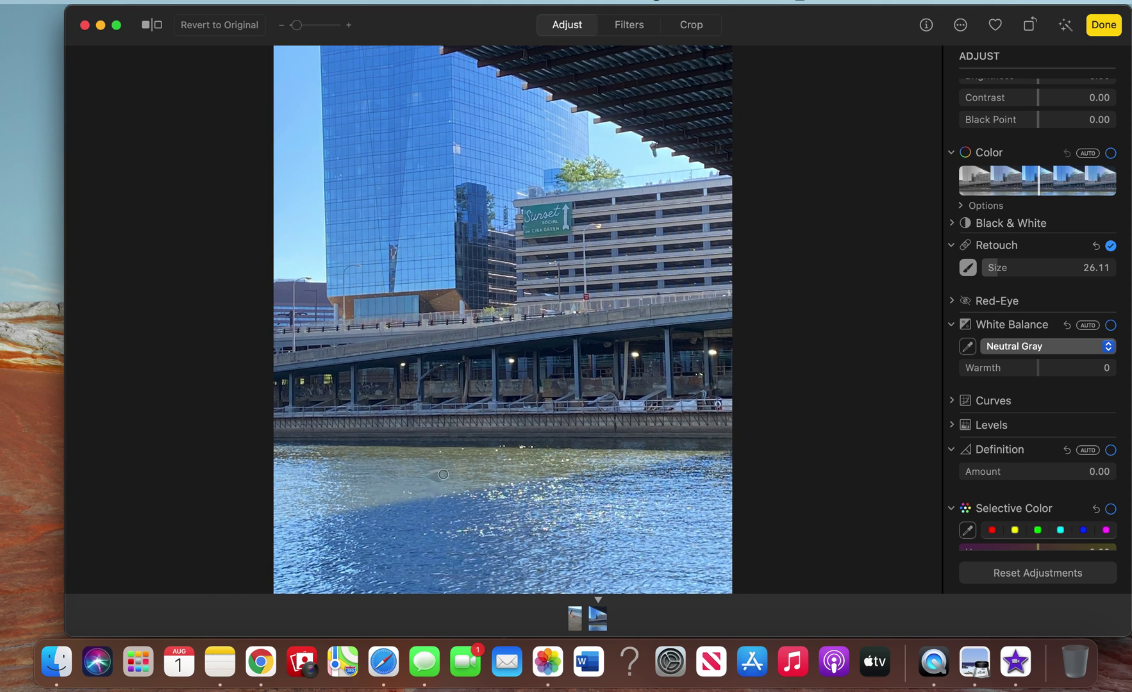
pyautogui.scroll(-2, 433, 483)
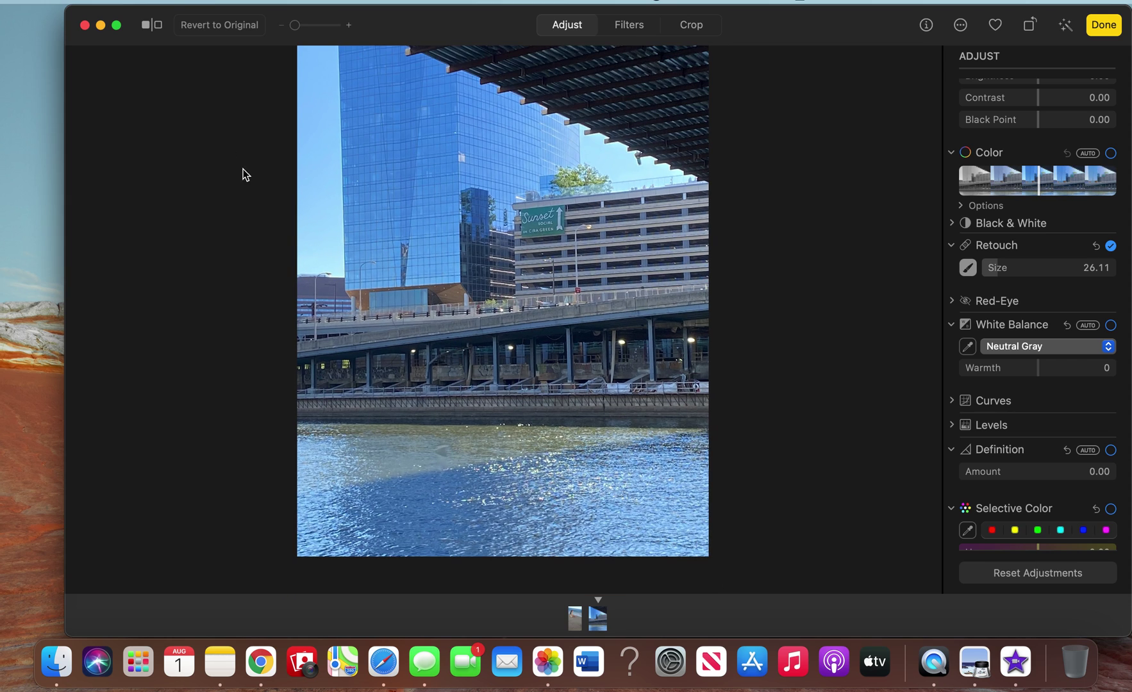
pyautogui.click(142, 7)
pyautogui.click(179, 13)
pyautogui.click(145, 6)
pyautogui.click(154, 19)
# Step: Zoom in on the parking garage and paint the Retouch brush across the whole Sunset Social sign
pyautogui.scroll(10, 529, 216)
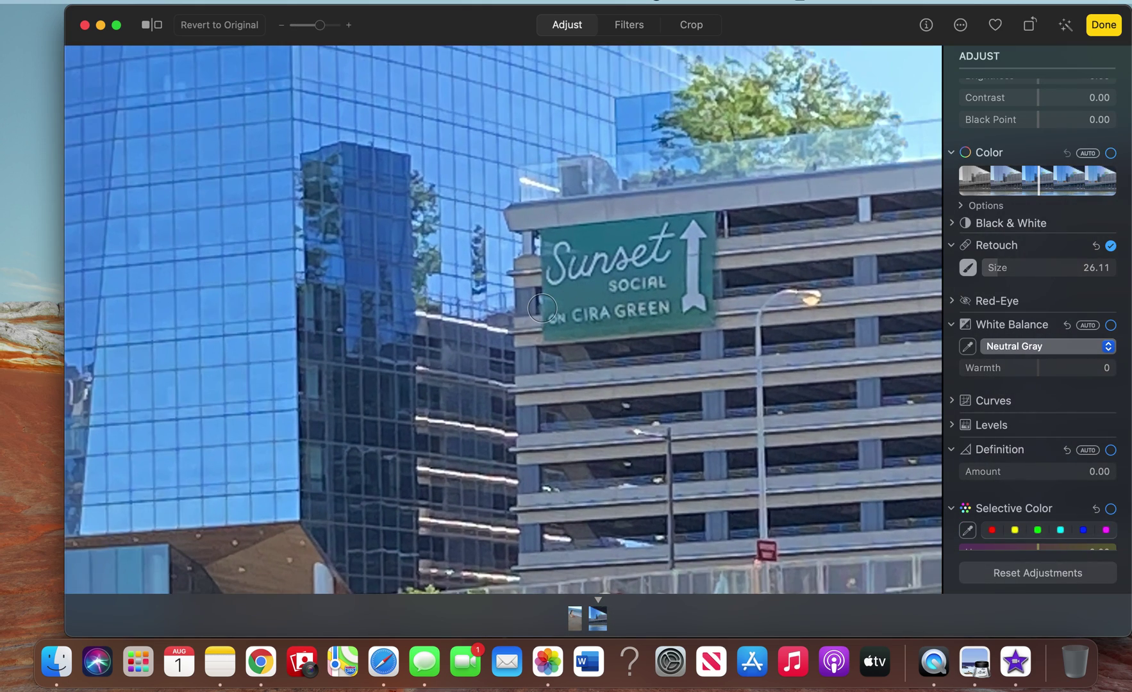
pyautogui.scroll(10, 541, 308)
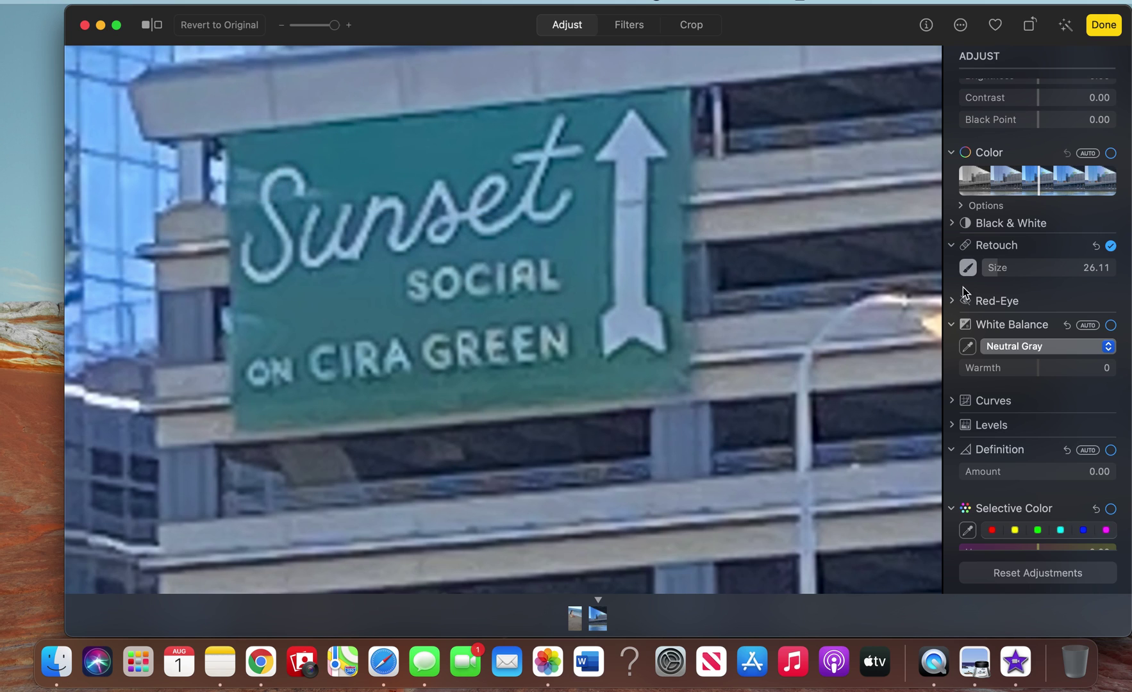
pyautogui.scroll(2, 1025, 281)
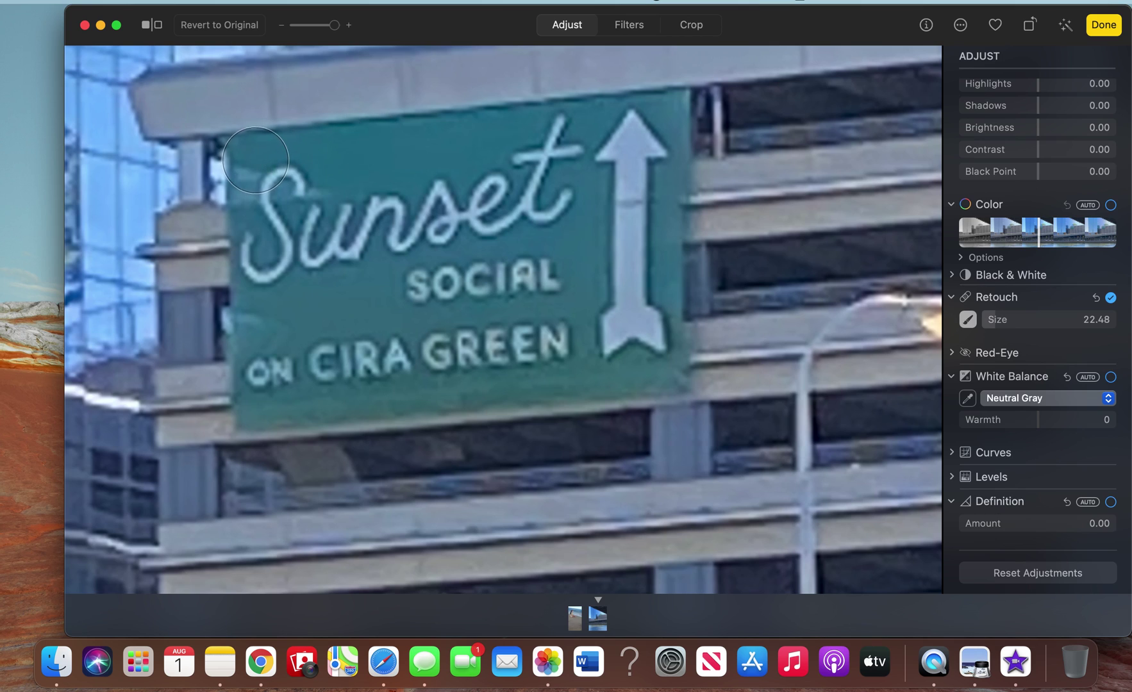
pyautogui.moveTo(253, 161)
pyautogui.mouseDown()
pyautogui.moveTo(668, 109)
pyautogui.moveTo(667, 136)
pyautogui.moveTo(647, 153)
pyautogui.moveTo(410, 160)
pyautogui.moveTo(252, 196)
pyautogui.moveTo(255, 230)
pyautogui.moveTo(451, 224)
pyautogui.moveTo(667, 175)
pyautogui.moveTo(652, 217)
pyautogui.moveTo(282, 287)
pyautogui.moveTo(253, 258)
pyautogui.moveTo(260, 319)
pyautogui.moveTo(273, 301)
pyautogui.moveTo(381, 306)
pyautogui.moveTo(600, 270)
pyautogui.moveTo(434, 324)
pyautogui.moveTo(278, 346)
pyautogui.moveTo(263, 324)
pyautogui.moveTo(255, 400)
pyautogui.moveTo(562, 370)
pyautogui.moveTo(593, 354)
pyautogui.moveTo(536, 325)
pyautogui.moveTo(600, 278)
pyautogui.moveTo(543, 261)
pyautogui.moveTo(609, 316)
pyautogui.moveTo(615, 365)
pyautogui.moveTo(480, 354)
pyautogui.moveTo(631, 321)
pyautogui.moveTo(647, 268)
pyautogui.moveTo(654, 359)
pyautogui.moveTo(626, 365)
pyautogui.moveTo(652, 354)
pyautogui.moveTo(651, 314)
pyautogui.moveTo(611, 369)
pyautogui.moveTo(499, 366)
pyautogui.mouseUp()
# Step: Raise the Retouch size to 40.14 and brush over the smeared garage facade where the sign was
pyautogui.scroll(-10, 498, 365)
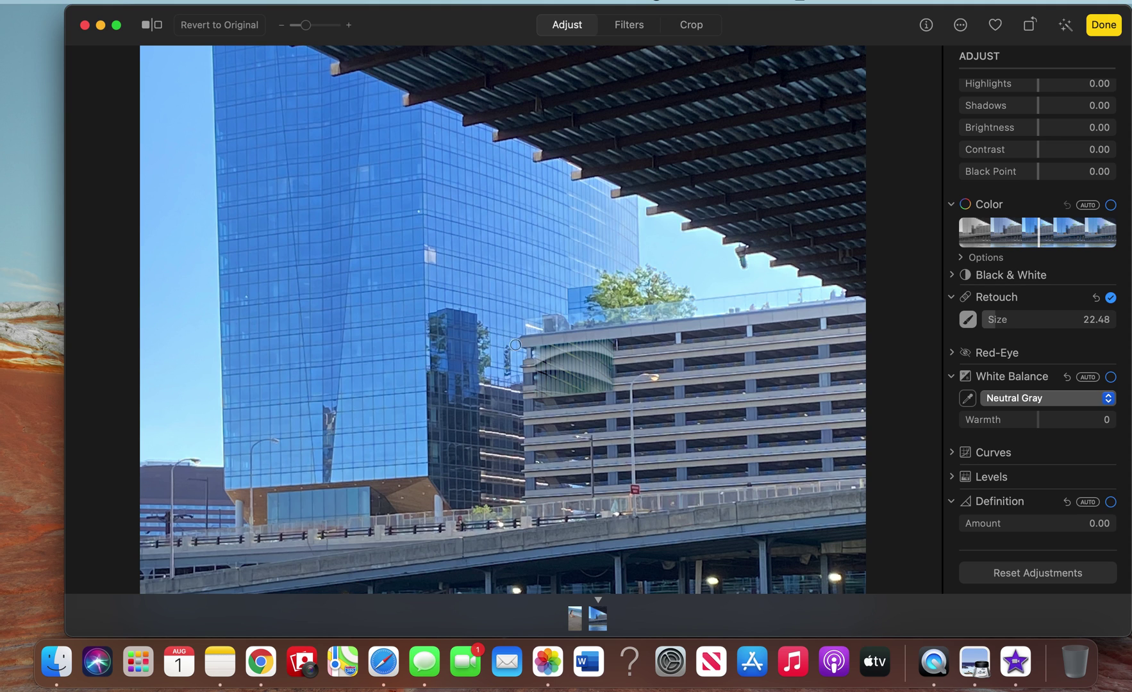
pyautogui.scroll(5, 601, 359)
pyautogui.moveTo(1019, 320); pyautogui.dragTo(1040, 320)
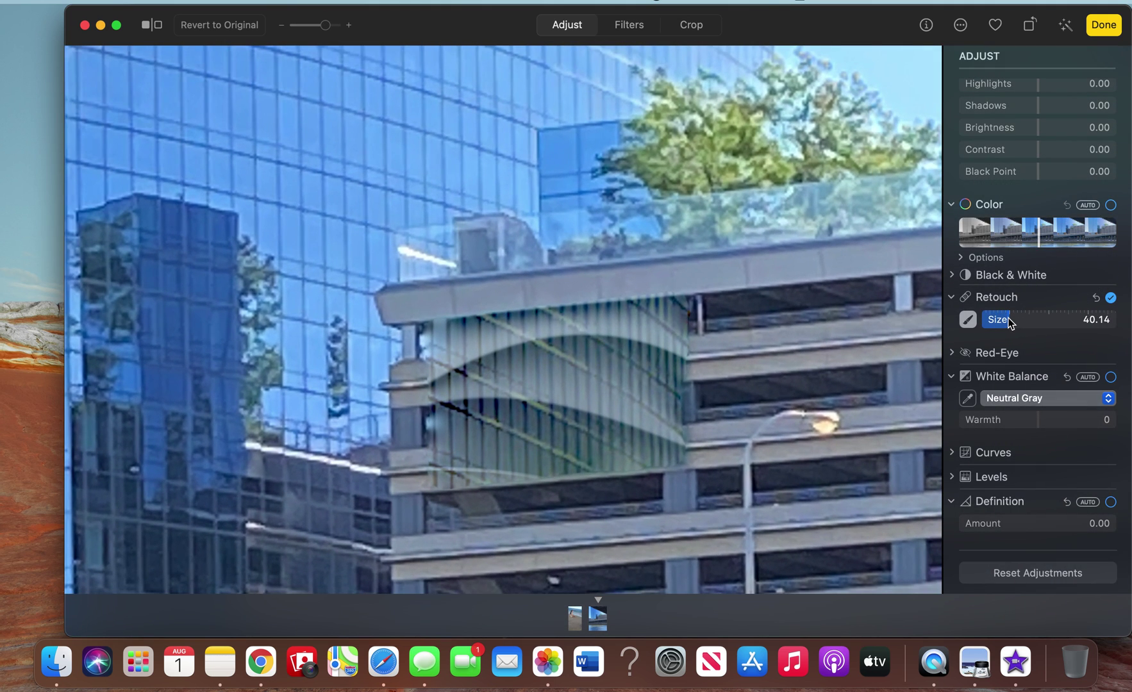
pyautogui.moveTo(454, 343)
pyautogui.mouseDown()
pyautogui.moveTo(543, 317)
pyautogui.moveTo(669, 317)
pyautogui.moveTo(640, 345)
pyautogui.moveTo(451, 364)
pyautogui.moveTo(453, 468)
pyautogui.moveTo(665, 452)
pyautogui.moveTo(659, 366)
pyautogui.moveTo(518, 420)
pyautogui.moveTo(441, 417)
pyautogui.moveTo(570, 400)
pyautogui.moveTo(497, 388)
pyautogui.moveTo(655, 412)
pyautogui.moveTo(662, 354)
pyautogui.mouseUp()
pyautogui.scroll(-6, 662, 352)
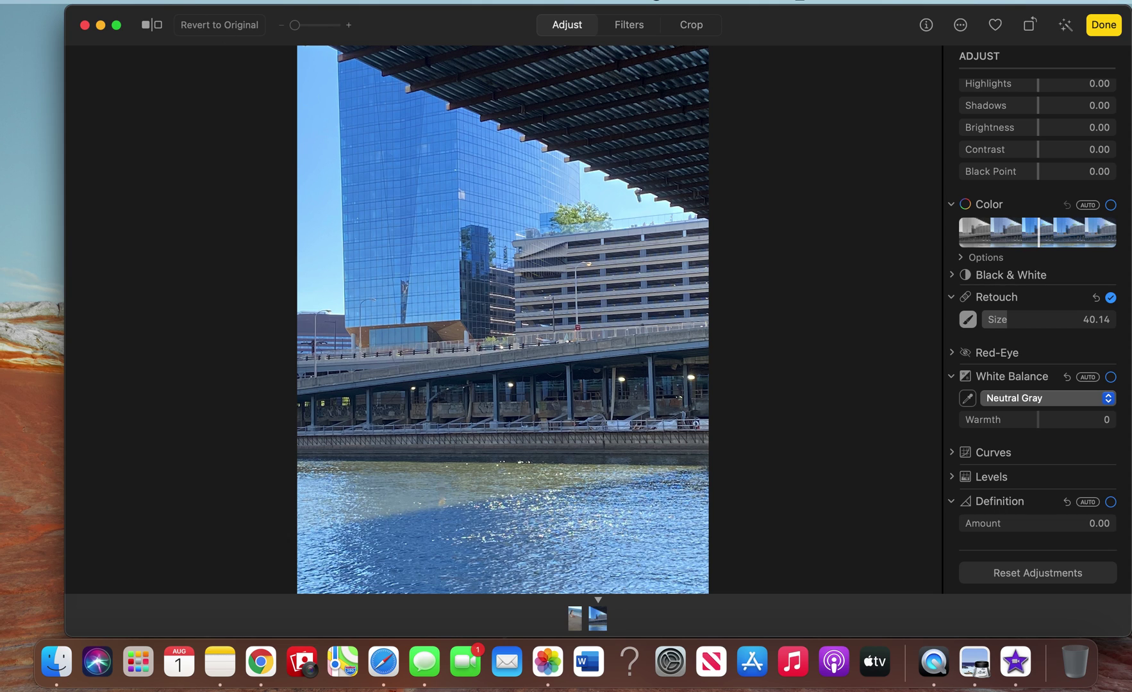
pyautogui.click(154, 1)
# Step: Undo the retouch strokes on the Sunset Social sign to restore it
pyautogui.click(154, 17)
pyautogui.click(156, 2)
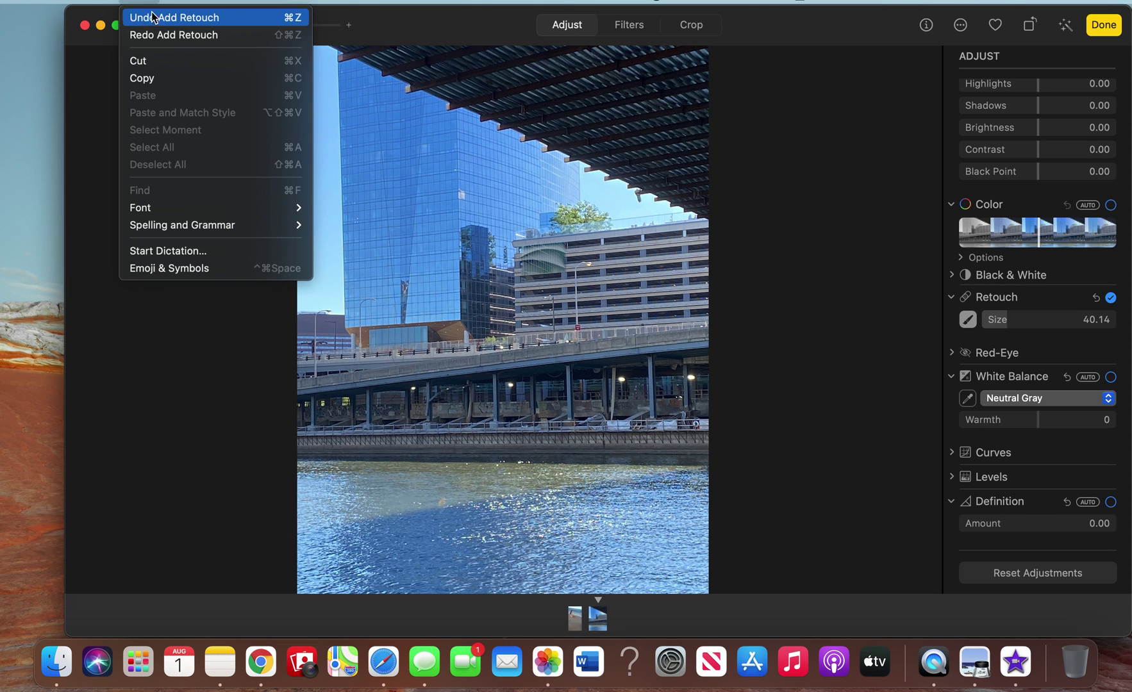
pyautogui.click(157, 22)
pyautogui.click(156, 2)
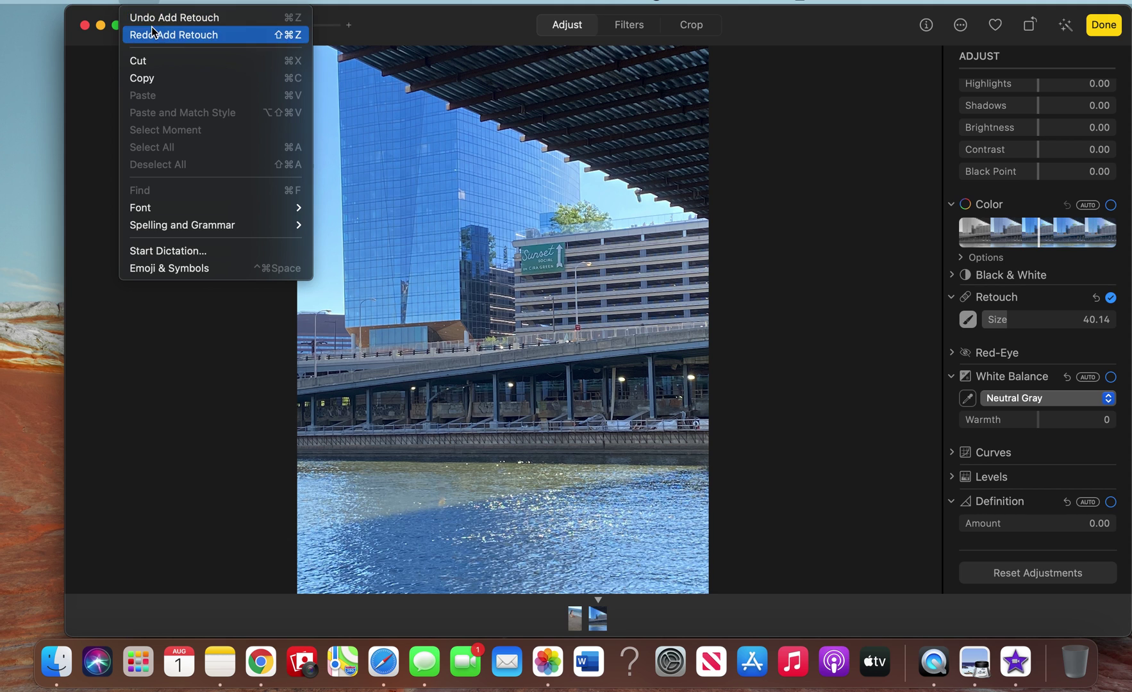
pyautogui.click(666, 219)
# Step: Retouch out the two people on the parking garage rooftop at Retouch size 15.88
pyautogui.scroll(5, 666, 220)
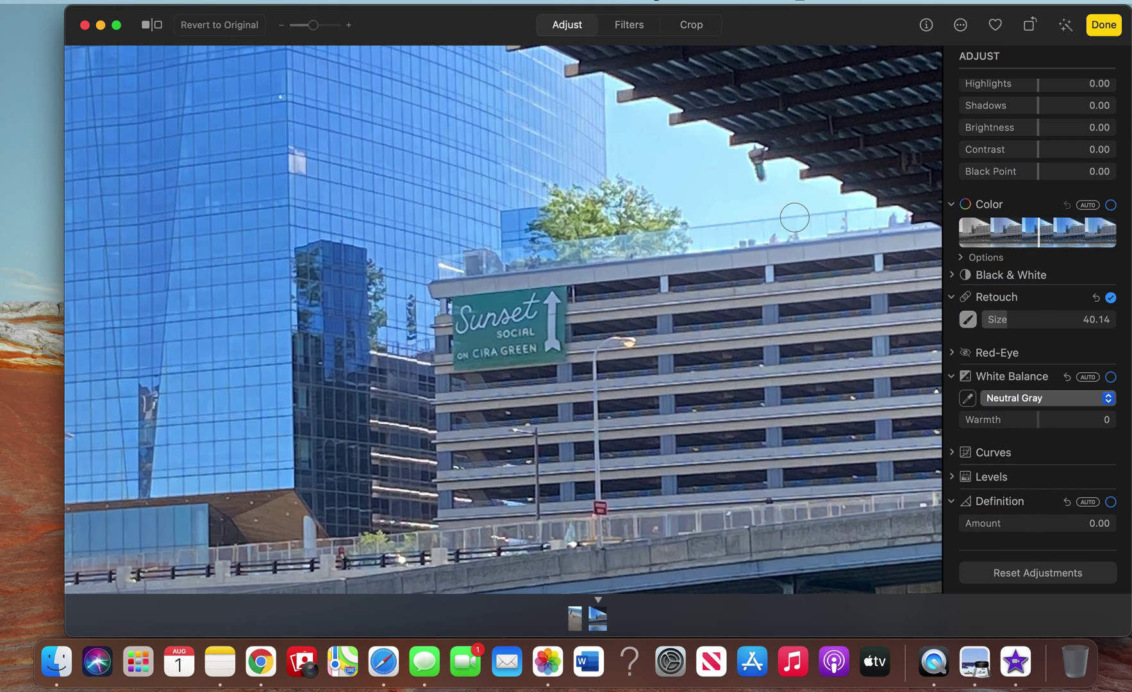
pyautogui.hscroll(-3, 866, 201)
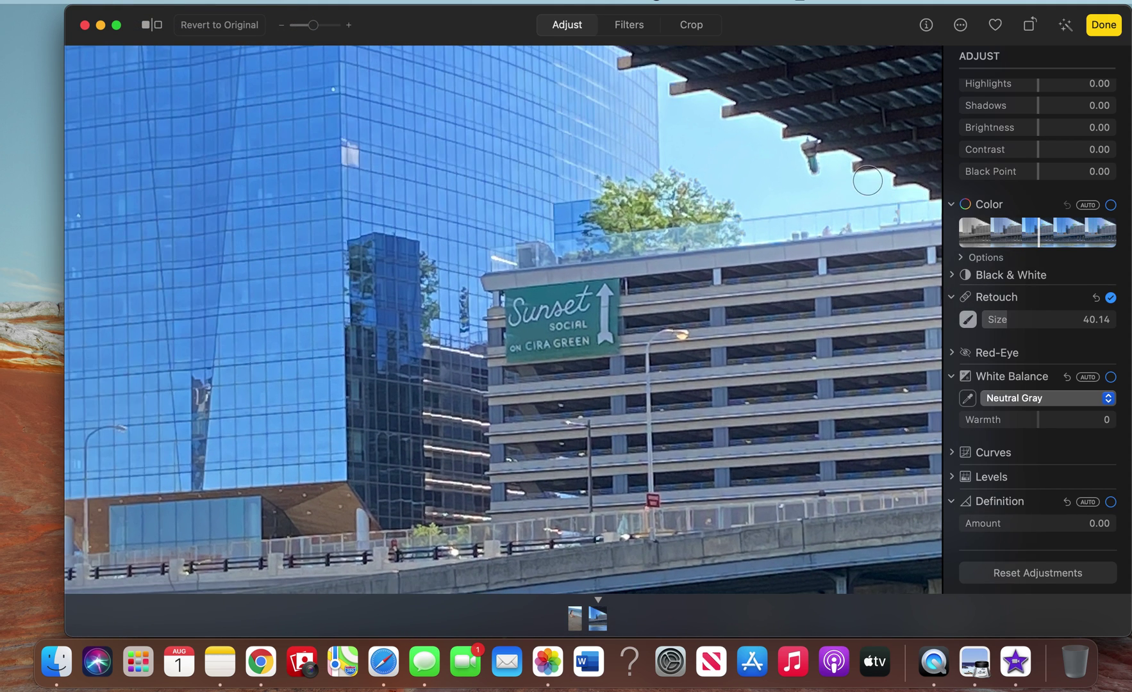
pyautogui.scroll(6, 823, 272)
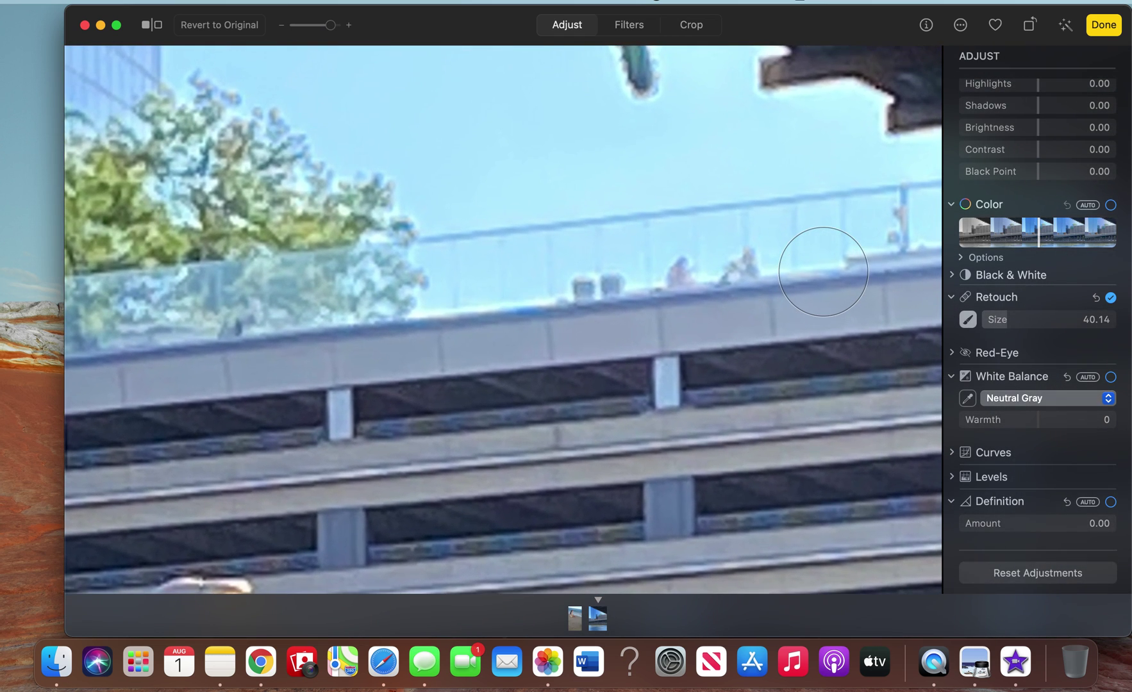
pyautogui.scroll(3, 823, 272)
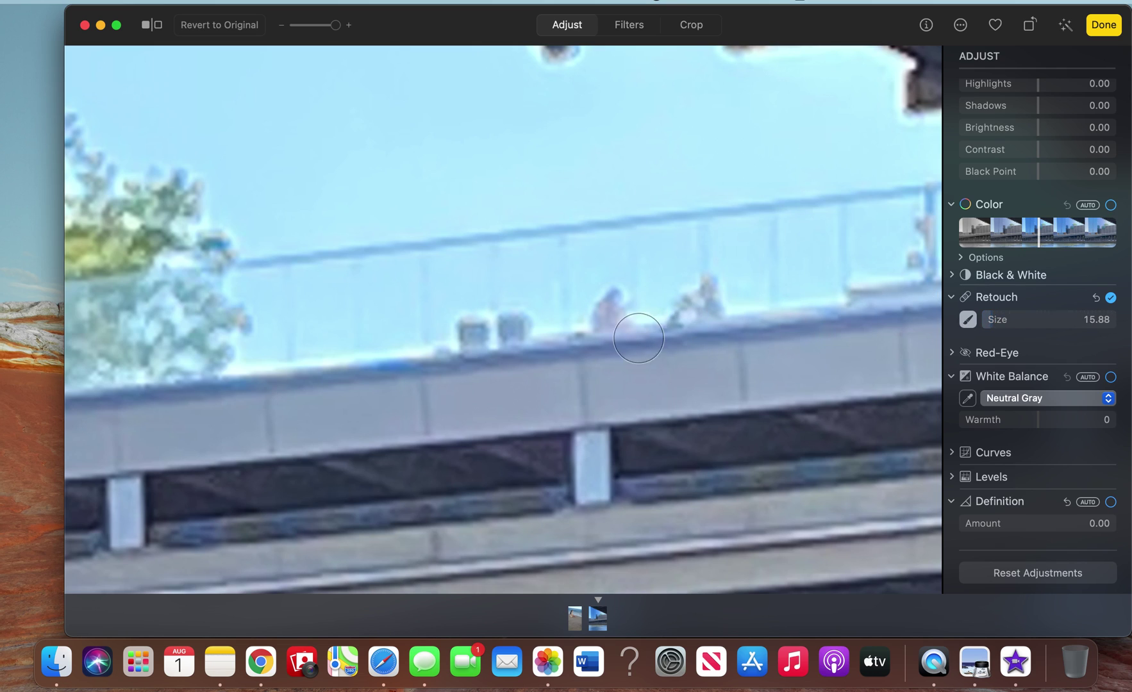
pyautogui.moveTo(617, 303); pyautogui.dragTo(626, 313)
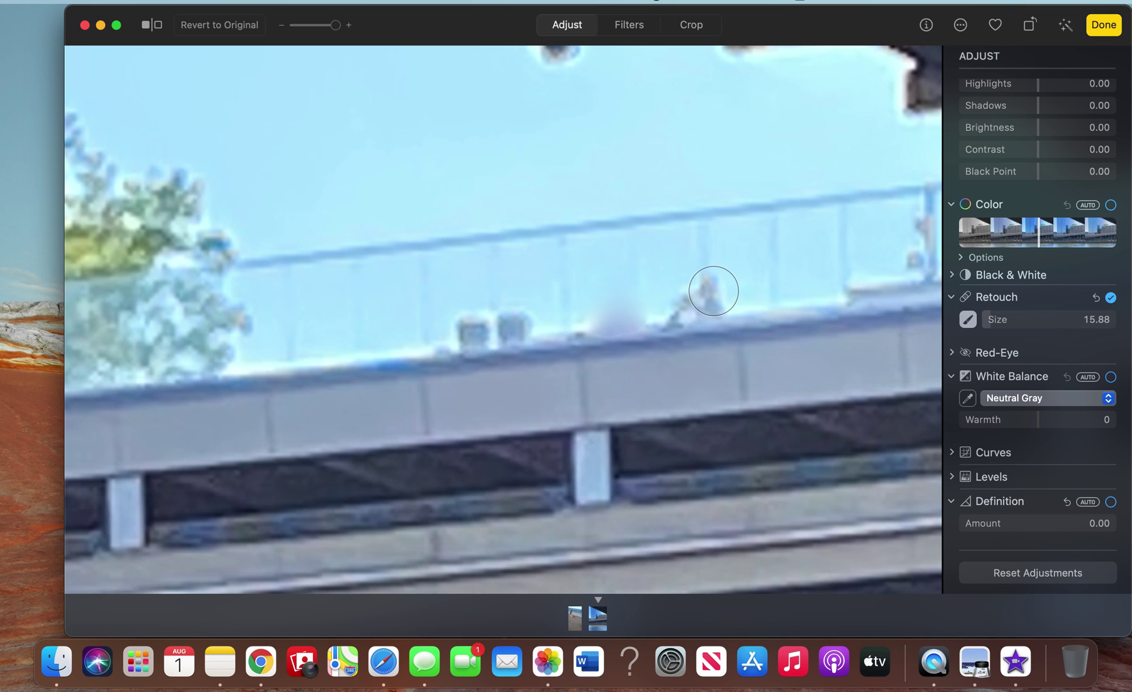
pyautogui.moveTo(713, 291); pyautogui.dragTo(677, 301)
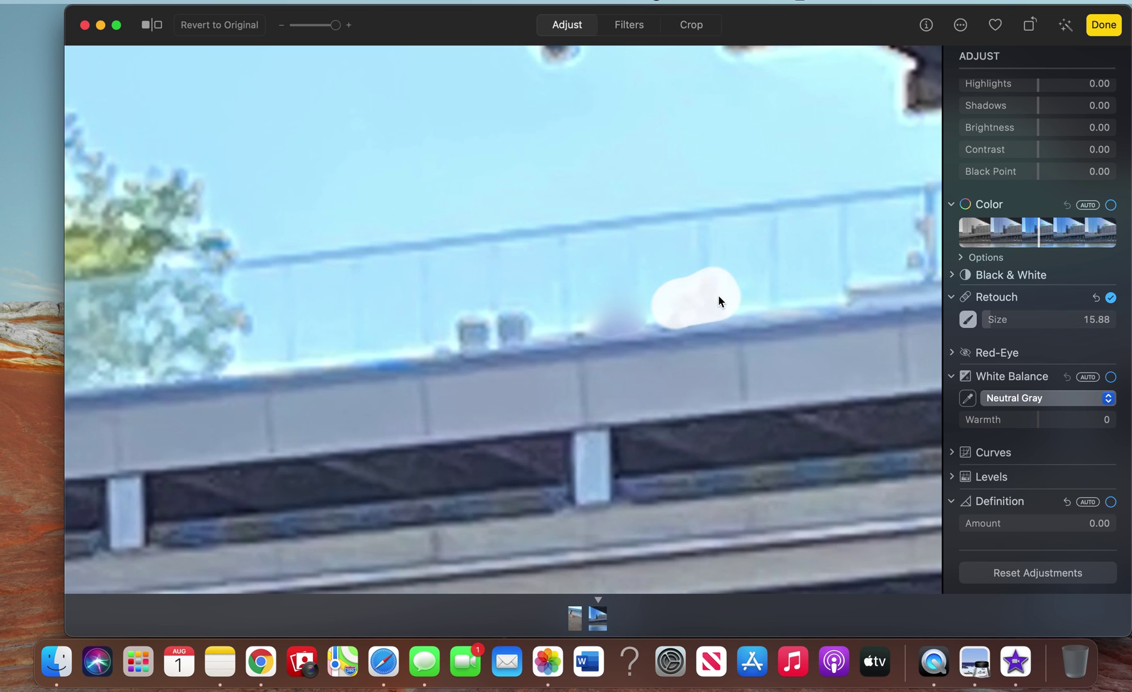
pyautogui.scroll(-5, 677, 383)
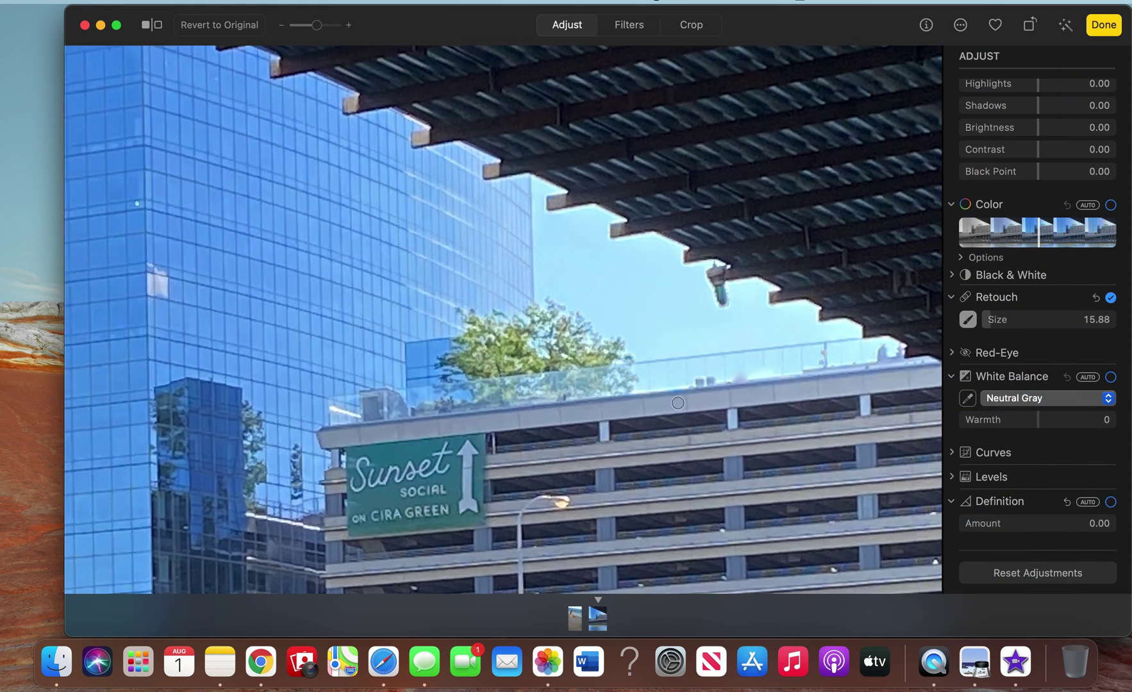
pyautogui.scroll(-5, 678, 403)
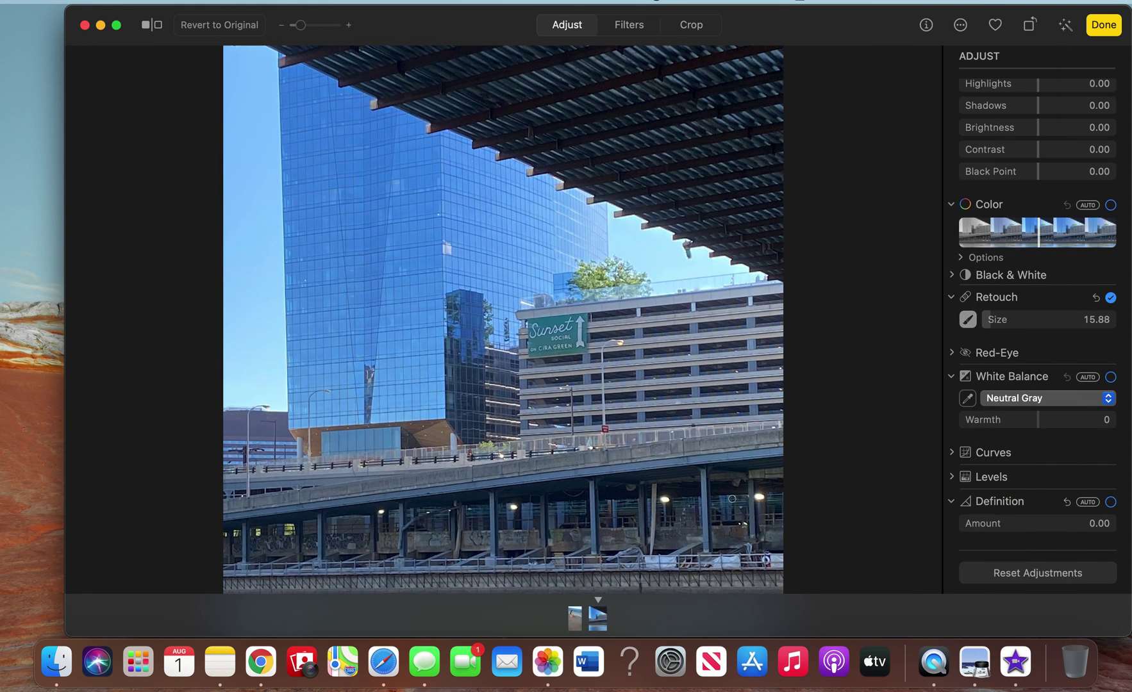
# Step: Zoom out to fit the whole photo and save the rooftop retouch with Done
pyautogui.scroll(-5, 732, 498)
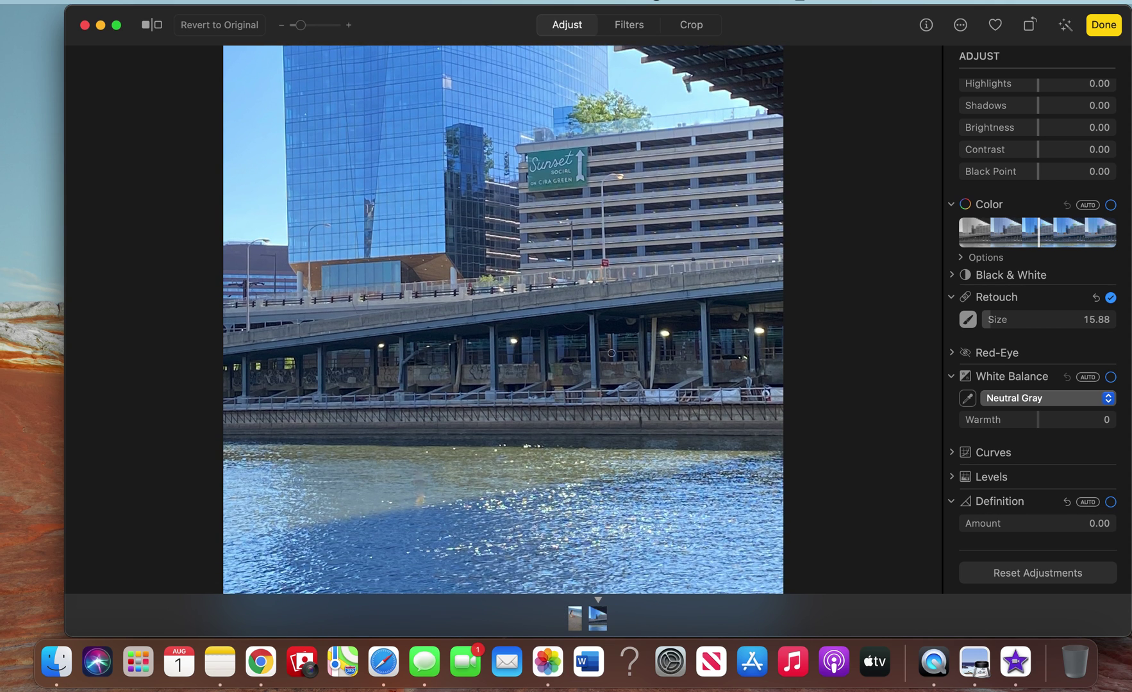
pyautogui.scroll(-3, 612, 346)
pyautogui.scroll(-2, 612, 346)
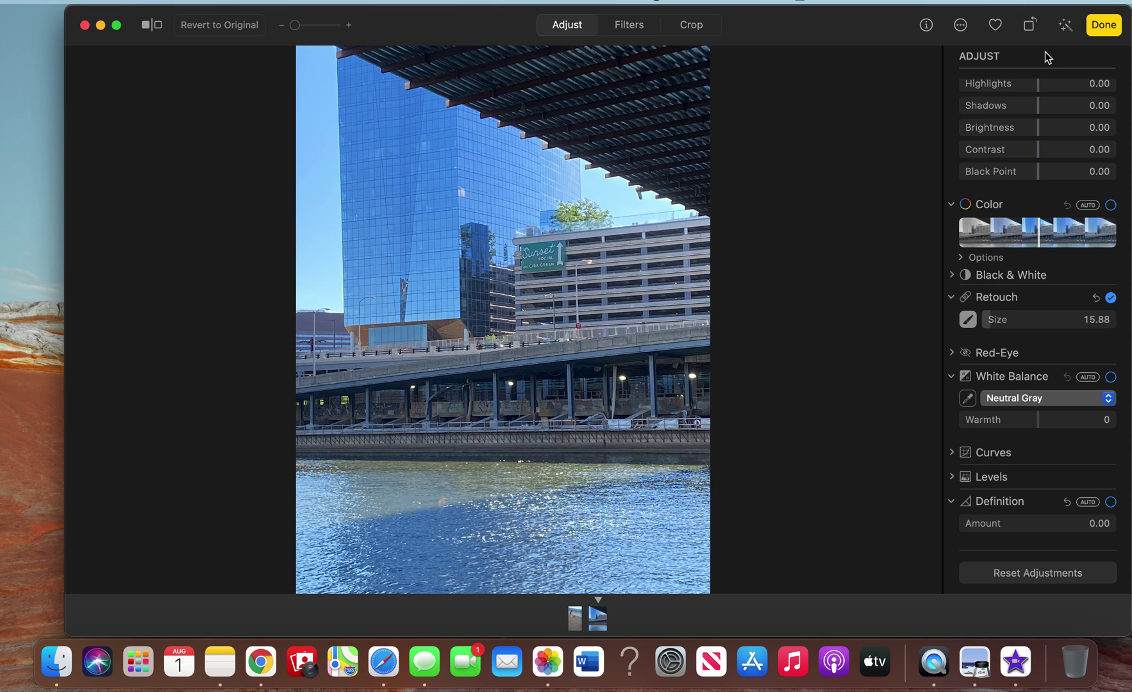
pyautogui.click(1103, 25)
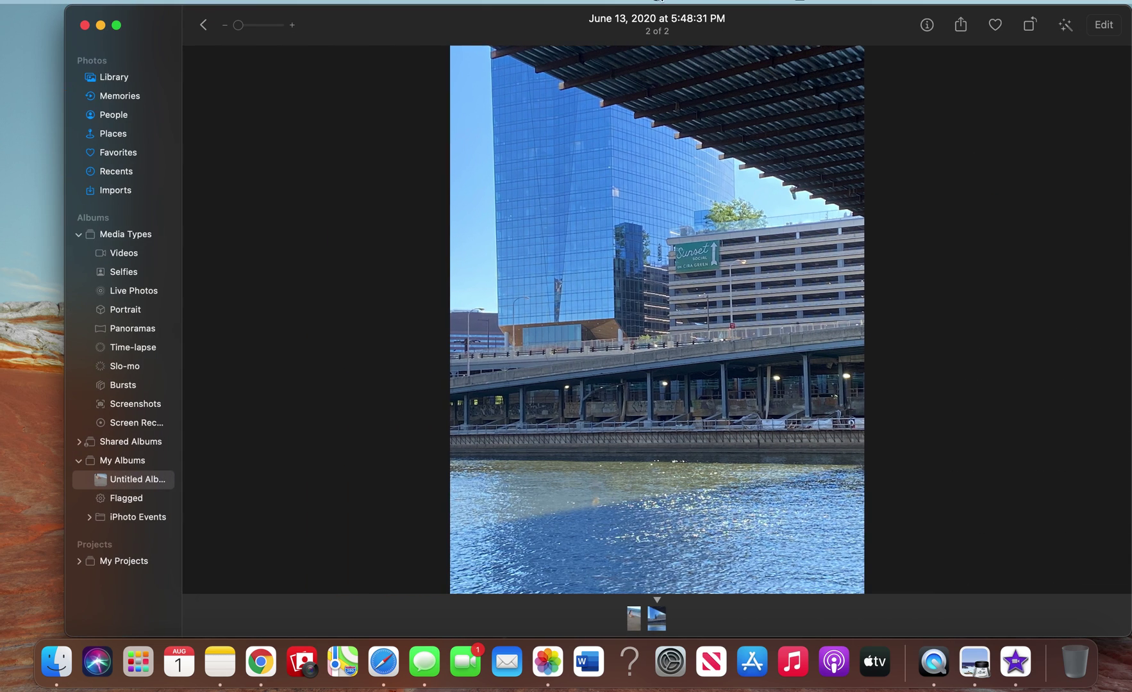